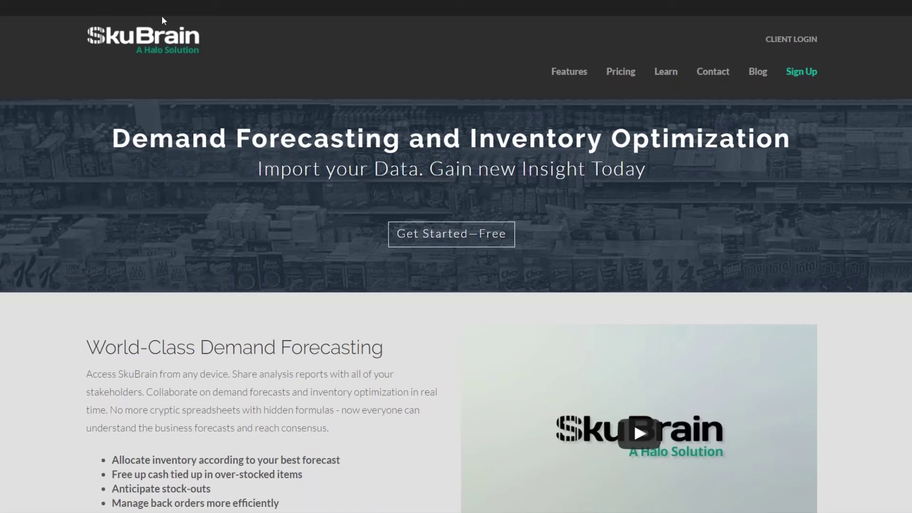
Open the SkuBrain client login page and submit the autofilled email and password.
{"action": "left_click", "coordinate": [792, 39]}
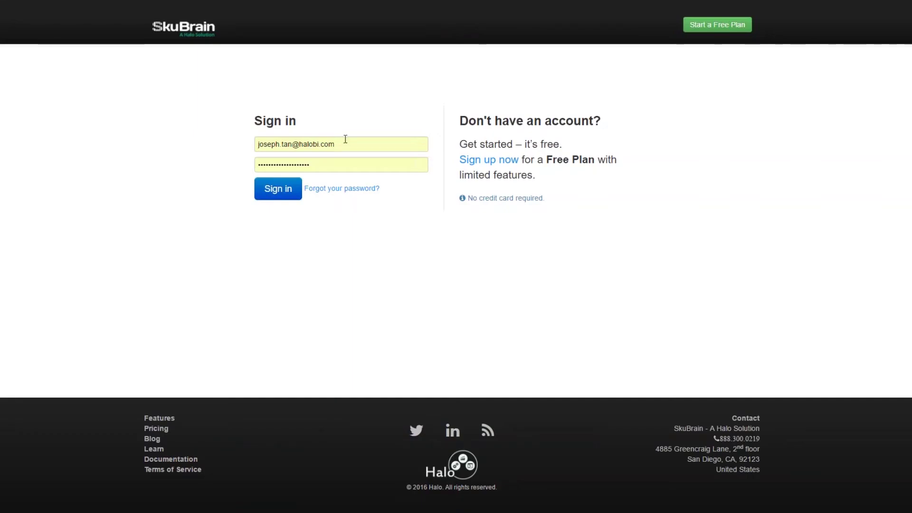
{"action": "key", "text": "Return"}
Sign in, then begin a new project named 'Bright Pearl Demo' but cancel it.
{"action": "left_click", "coordinate": [275, 193]}
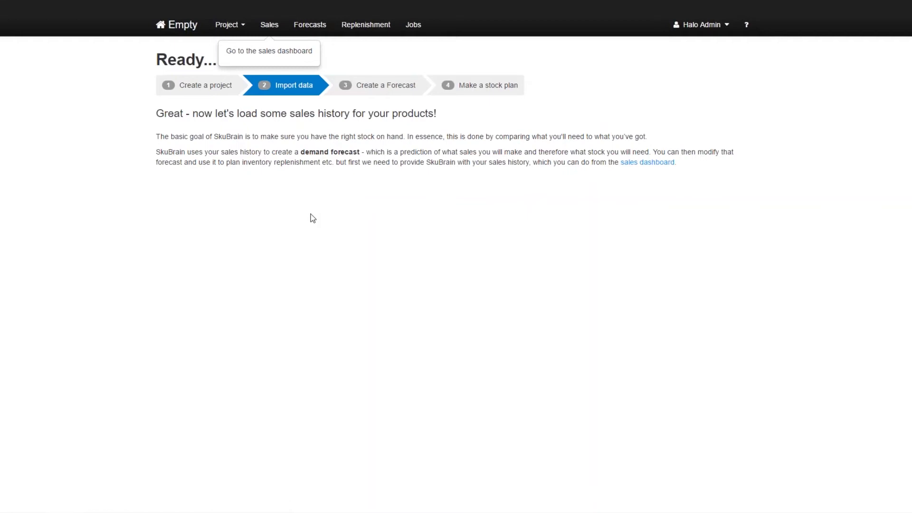
{"action": "left_click", "coordinate": [240, 26]}
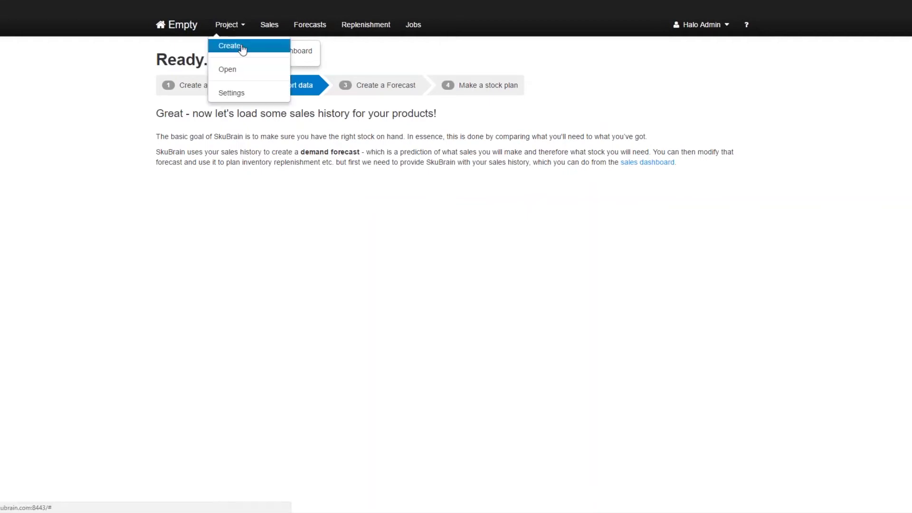
{"action": "left_click", "coordinate": [241, 45]}
{"action": "left_click", "coordinate": [395, 104]}
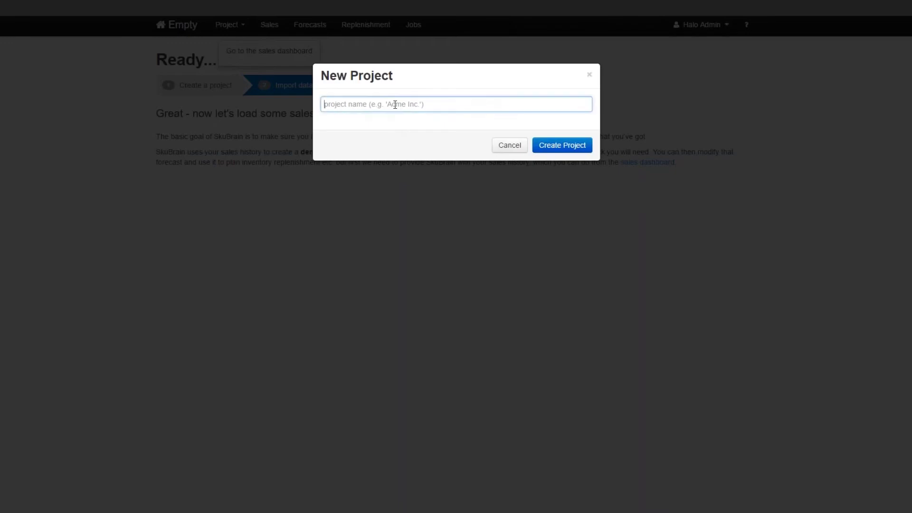
{"action": "type", "text": "Bright Pearl Demo"}
{"action": "left_click", "coordinate": [501, 146]}
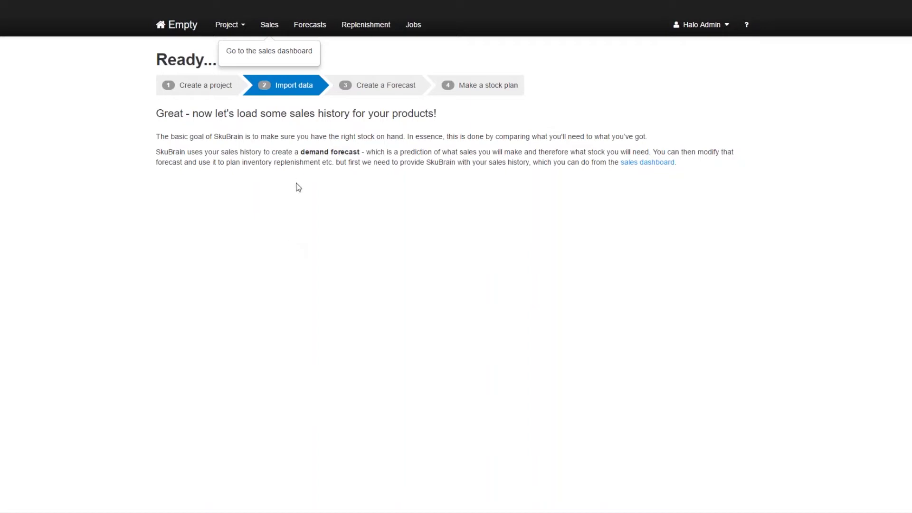
Choose Brightpearl as the sales data source and glance at its connection instructions.
{"action": "left_click", "coordinate": [272, 28]}
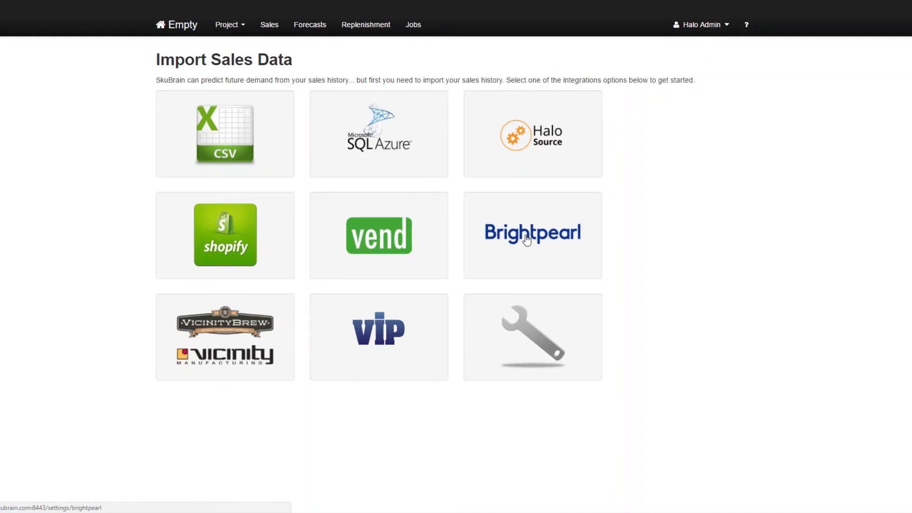
{"action": "left_click", "coordinate": [543, 233]}
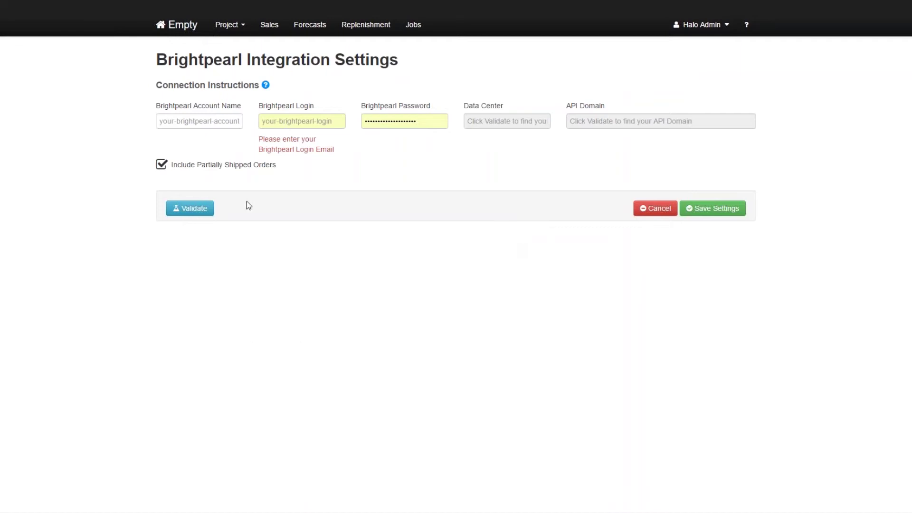
{"action": "left_click", "coordinate": [265, 85]}
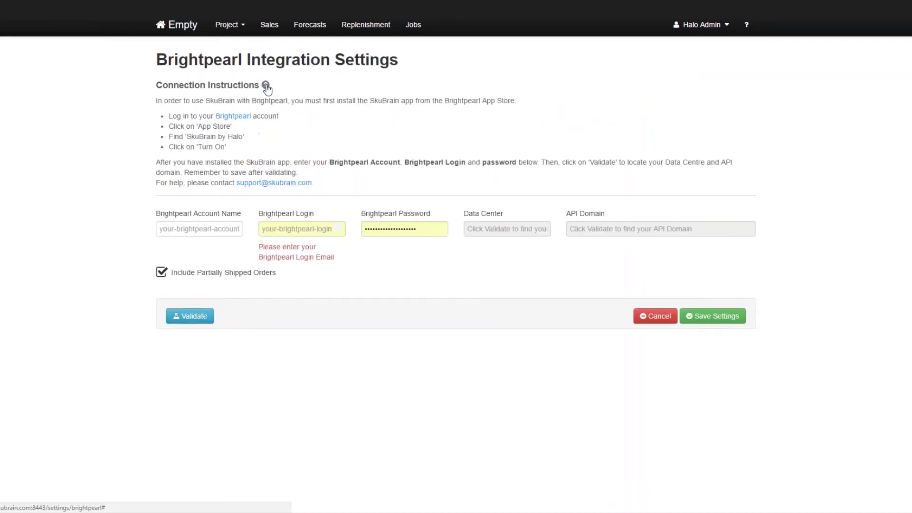
{"action": "left_click", "coordinate": [266, 86]}
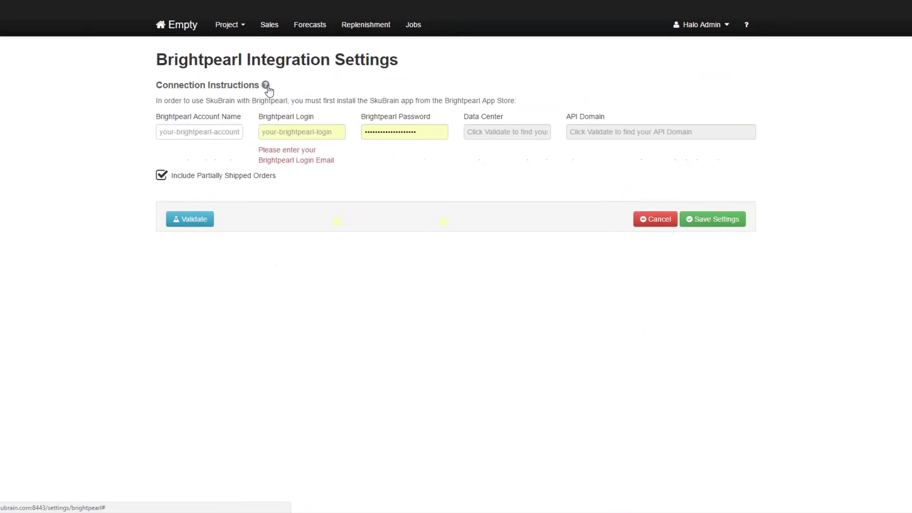
Enter the Brightpearl account name, login email and password.
{"action": "left_click", "coordinate": [176, 121]}
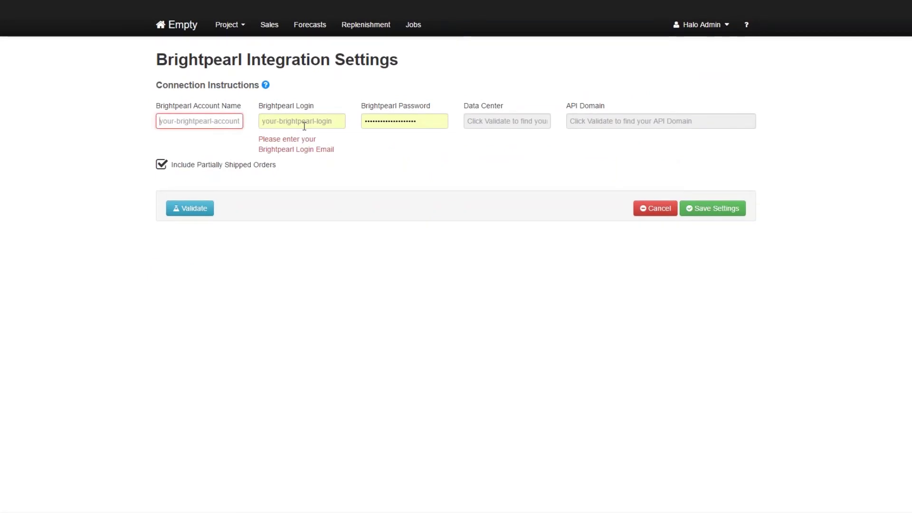
{"action": "type", "text": "OuterH"}
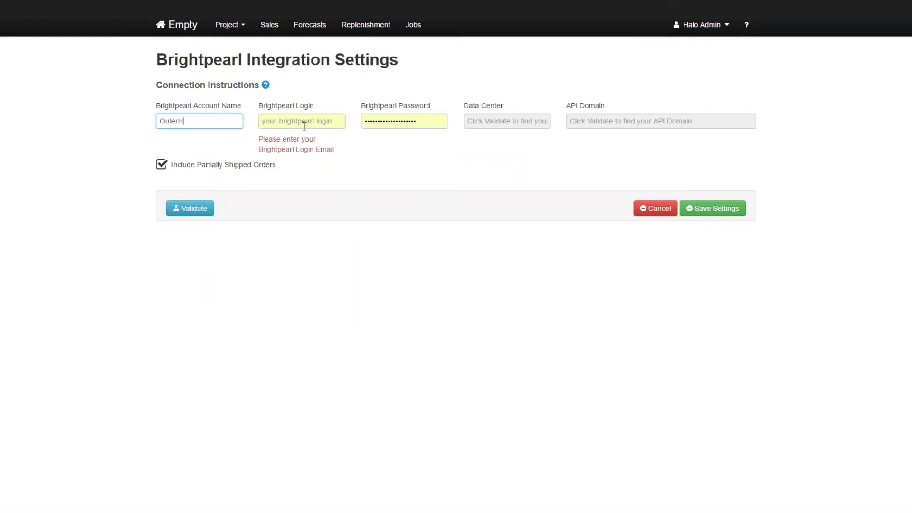
{"action": "type", "text": "eaven"}
{"action": "left_click", "coordinate": [304, 126]}
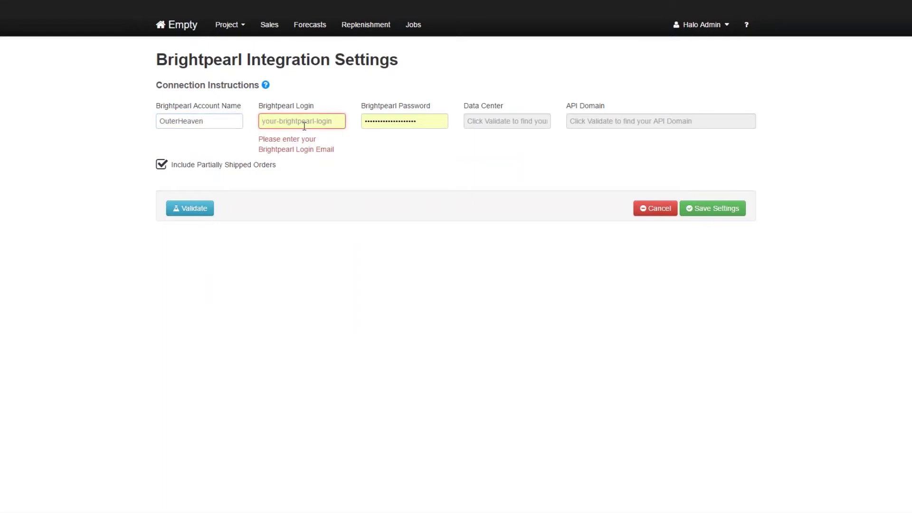
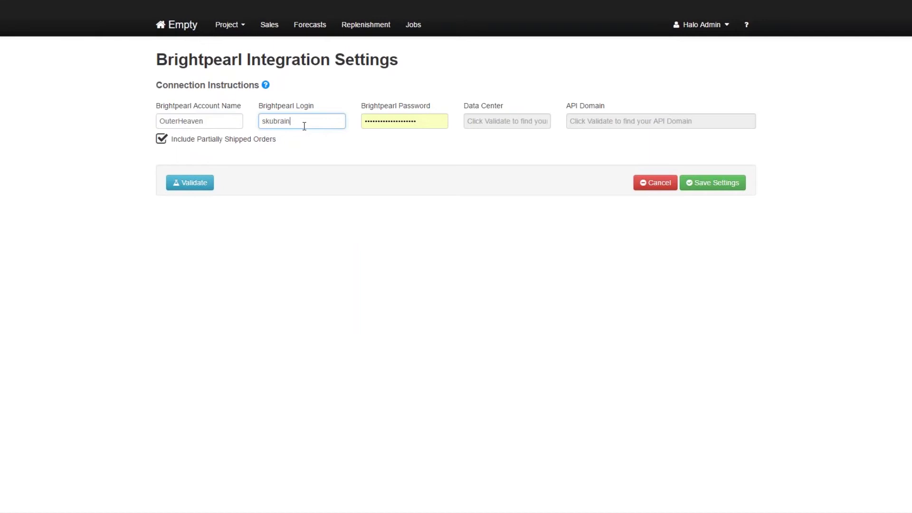
{"action": "key", "text": "Tab"}
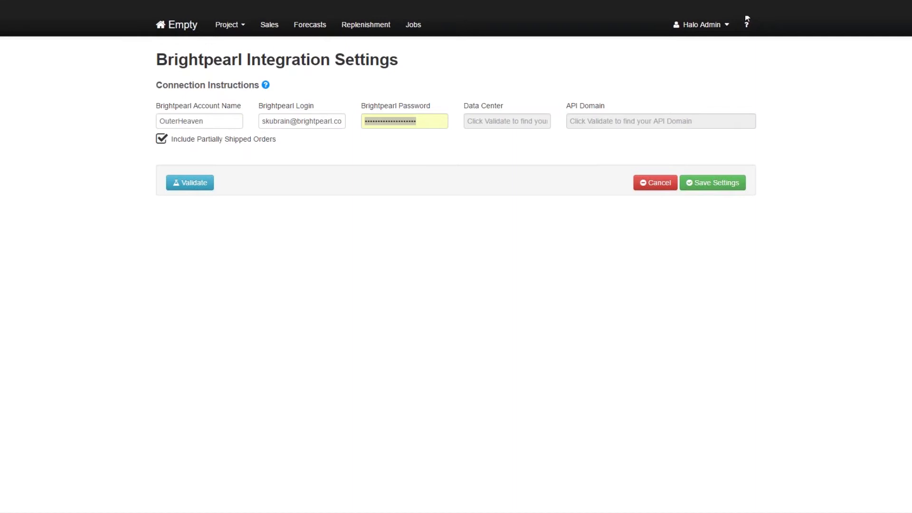
{"action": "left_click", "coordinate": [423, 122]}
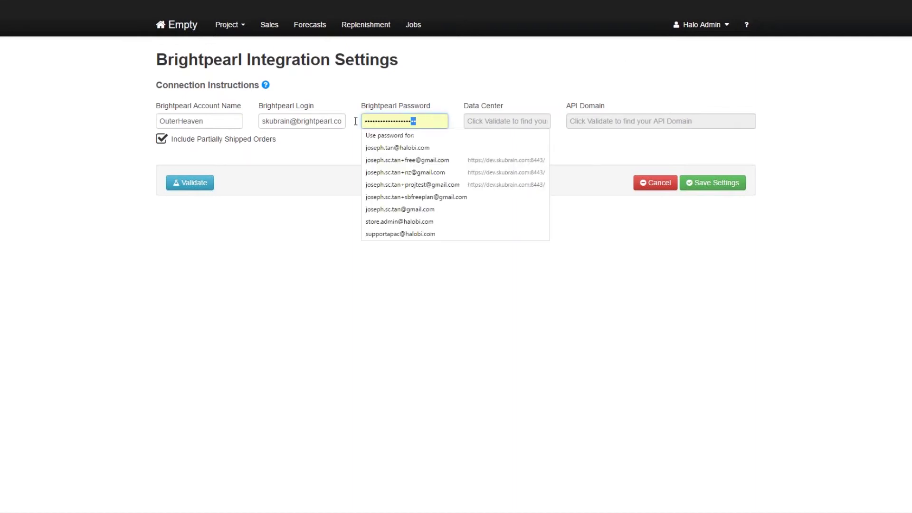
{"action": "key", "text": "ctrl+a"}
{"action": "key", "text": "ctrl+v"}
{"action": "key", "text": "Tab"}
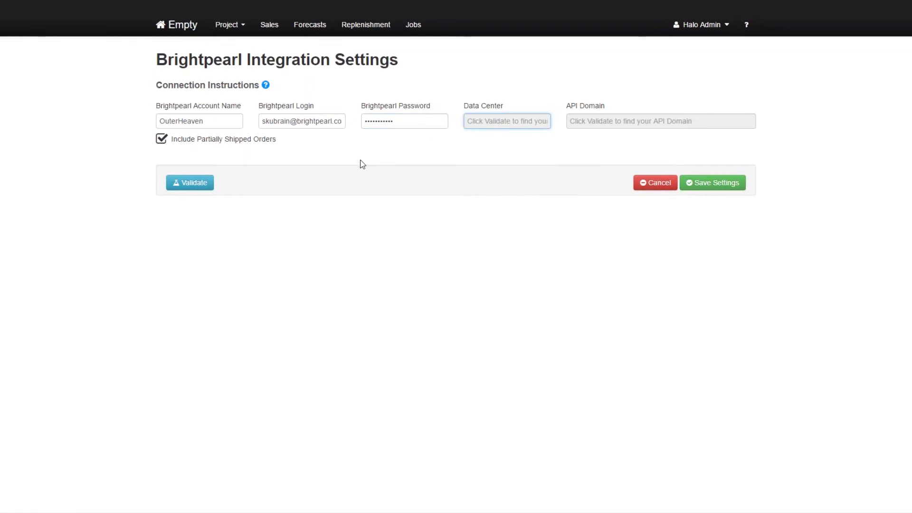
Validate the Brightpearl connection on data centre euw1 and save the settings.
{"action": "left_click", "coordinate": [202, 187]}
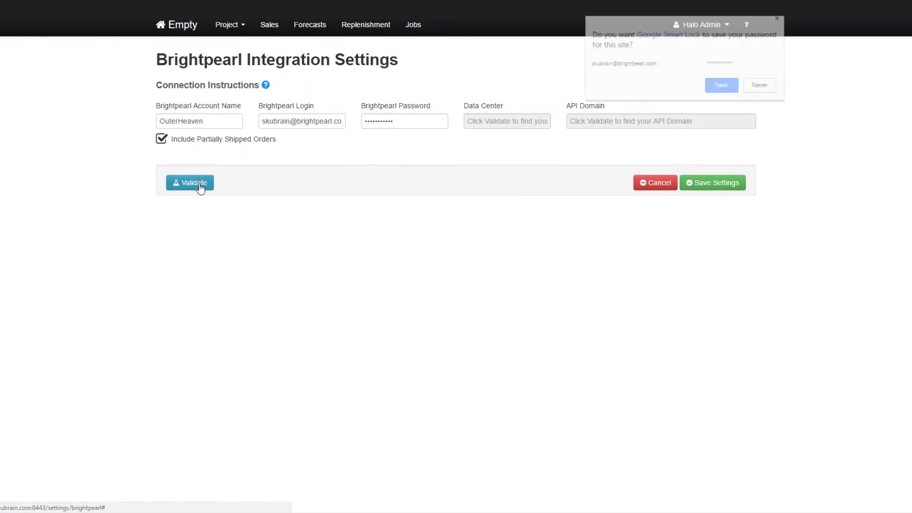
{"action": "left_click", "coordinate": [779, 19]}
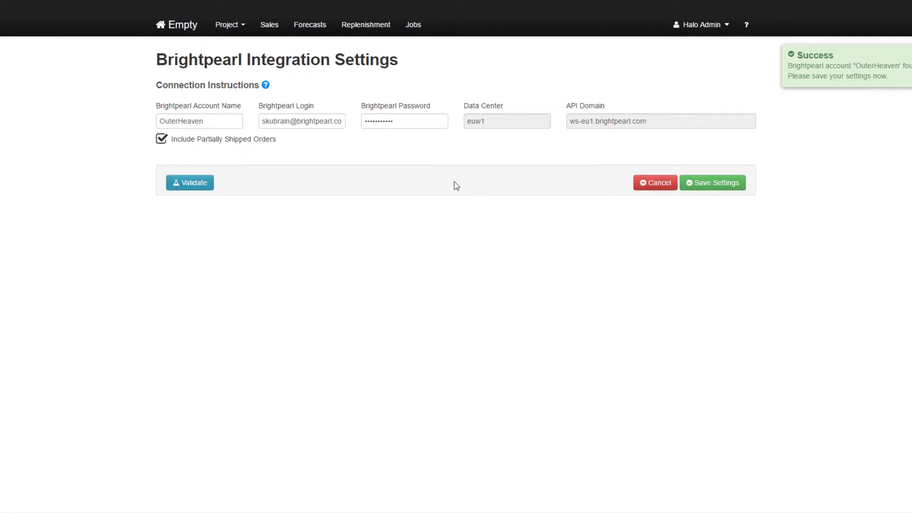
{"action": "left_click", "coordinate": [728, 189]}
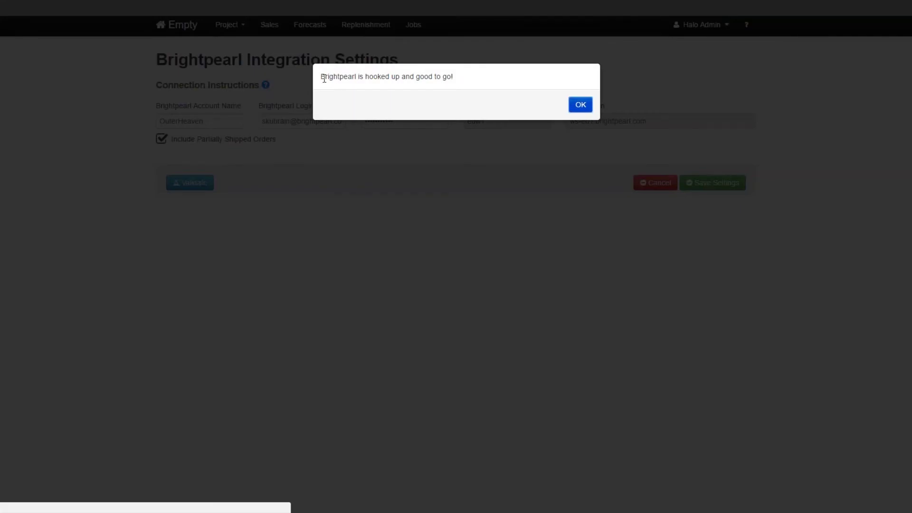
Acknowledge the connection confirmation and start importing sales from Brightpearl.
{"action": "left_click", "coordinate": [579, 105]}
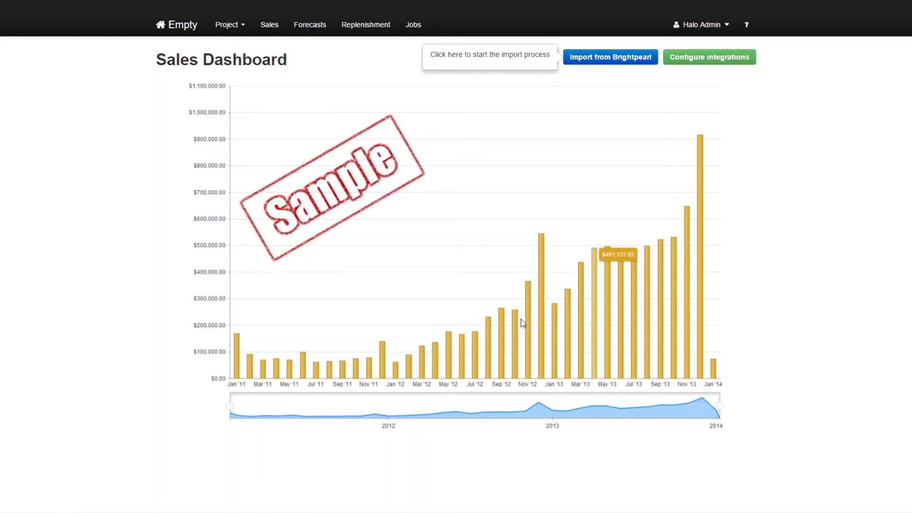
{"action": "left_click", "coordinate": [617, 61]}
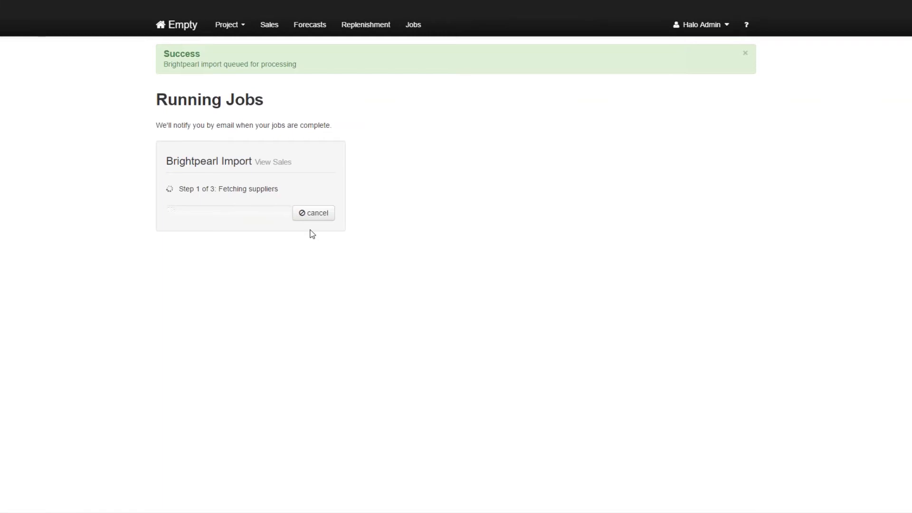
{"action": "left_click", "coordinate": [231, 26]}
Open the Bright Pearl Demo project and view its Sales Dashboard, Sep '12 to May '17.
{"action": "left_click", "coordinate": [242, 69]}
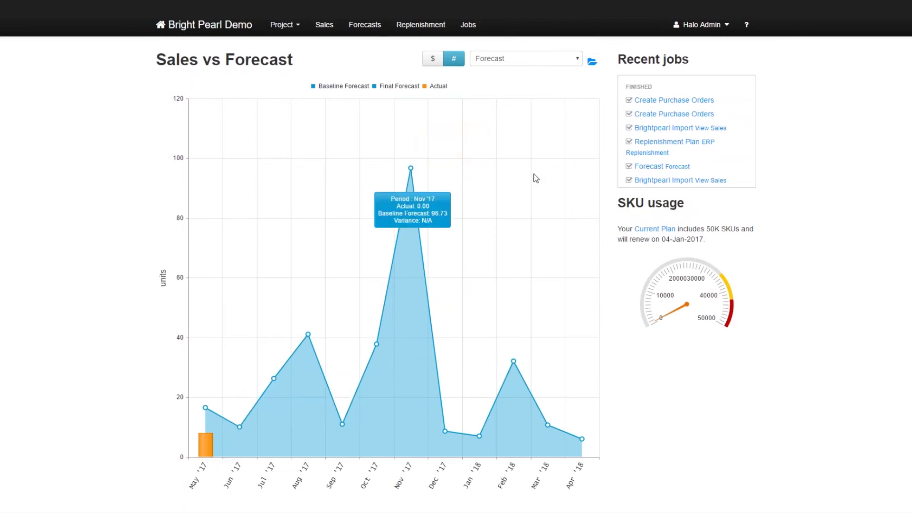
{"action": "left_click", "coordinate": [324, 25]}
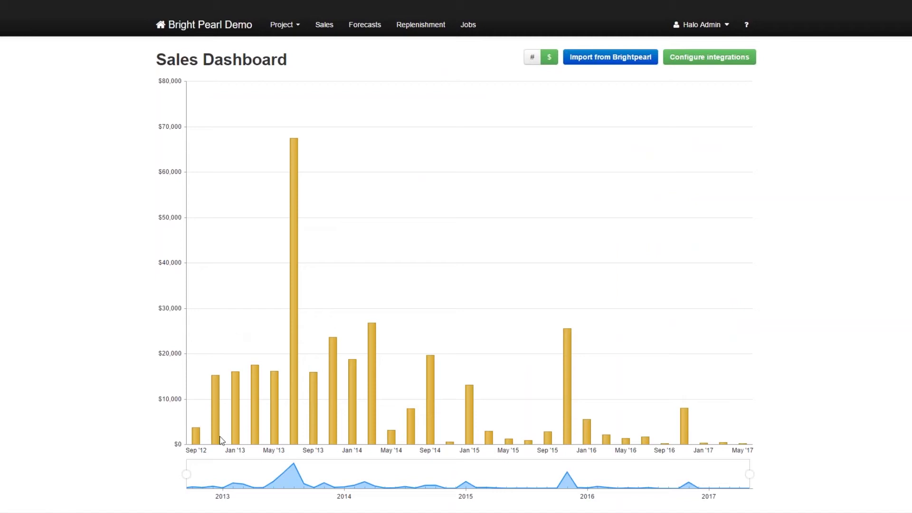
{"action": "mouse_move", "coordinate": [226, 434]}
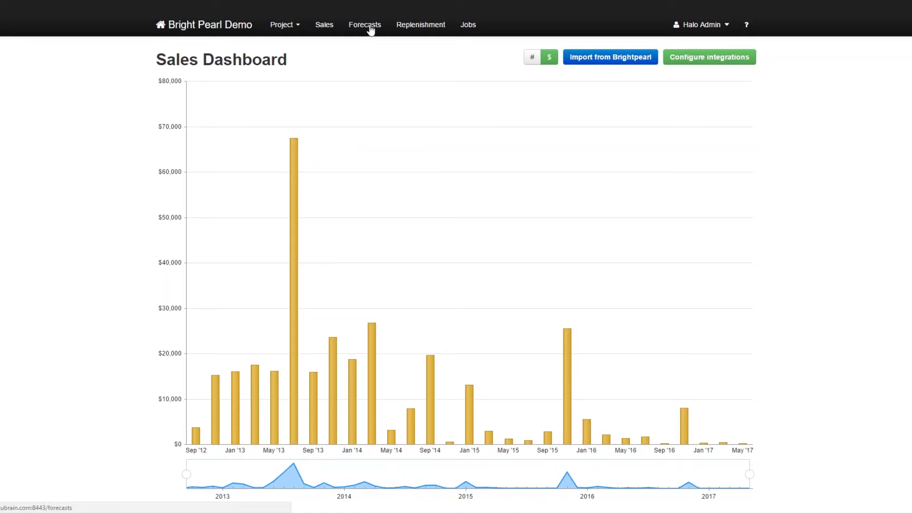
{"action": "left_click", "coordinate": [366, 25]}
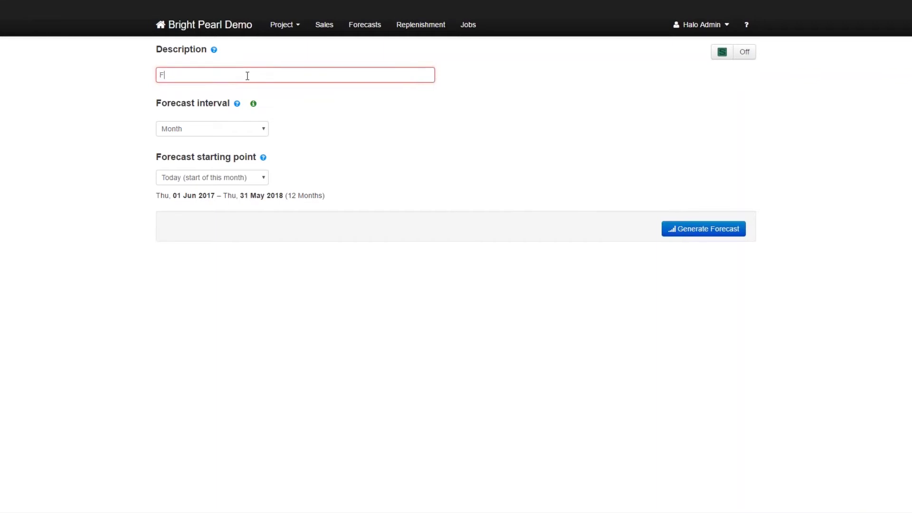
Name the monthly 01 Jun 2017–31 May 2018 forecast 'Forecast For May' and generate it.
{"action": "type", "text": "orecast For"}
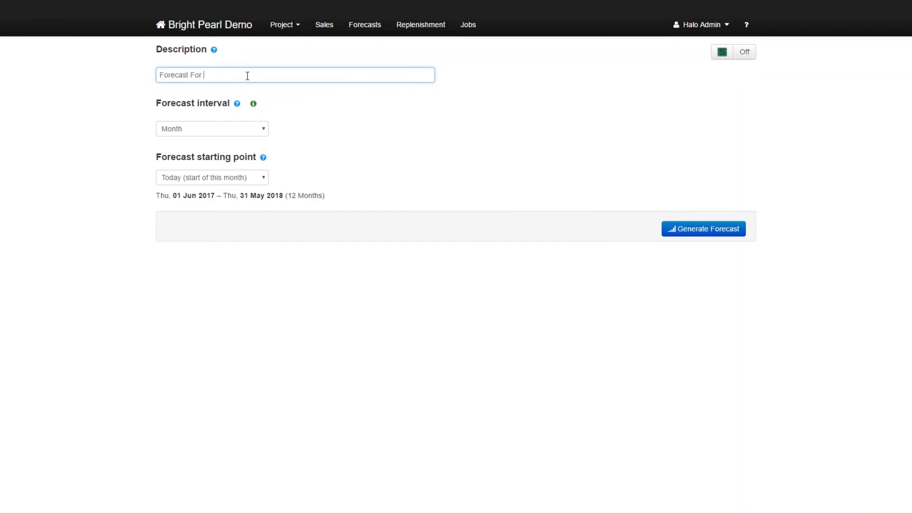
{"action": "type", "text": " May"}
{"action": "left_click", "coordinate": [237, 105]}
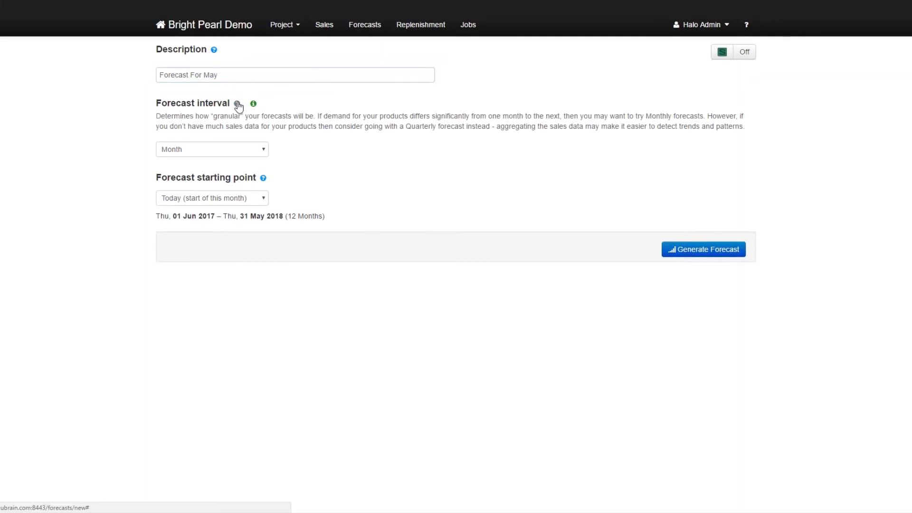
{"action": "left_click", "coordinate": [237, 105]}
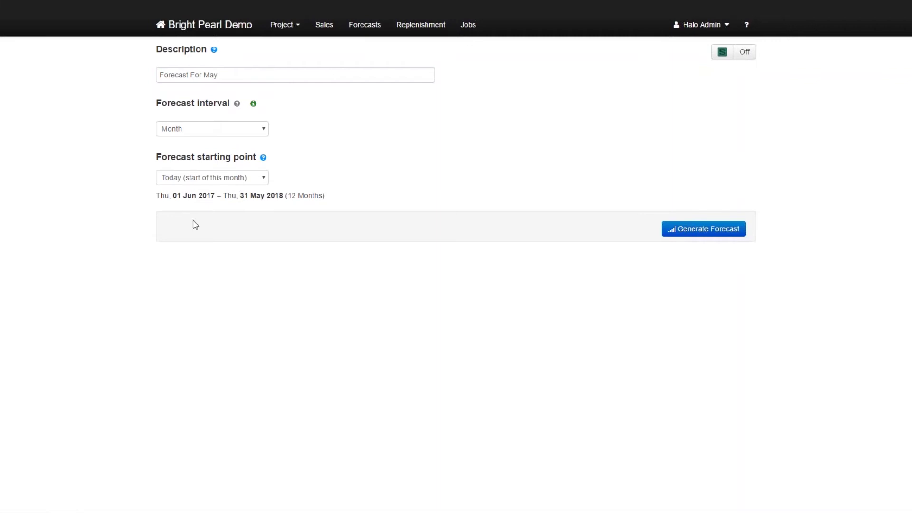
{"action": "left_click_drag", "start_coordinate": [161, 196], "coordinate": [338, 196]}
{"action": "left_click", "coordinate": [342, 198]}
{"action": "left_click", "coordinate": [711, 232]}
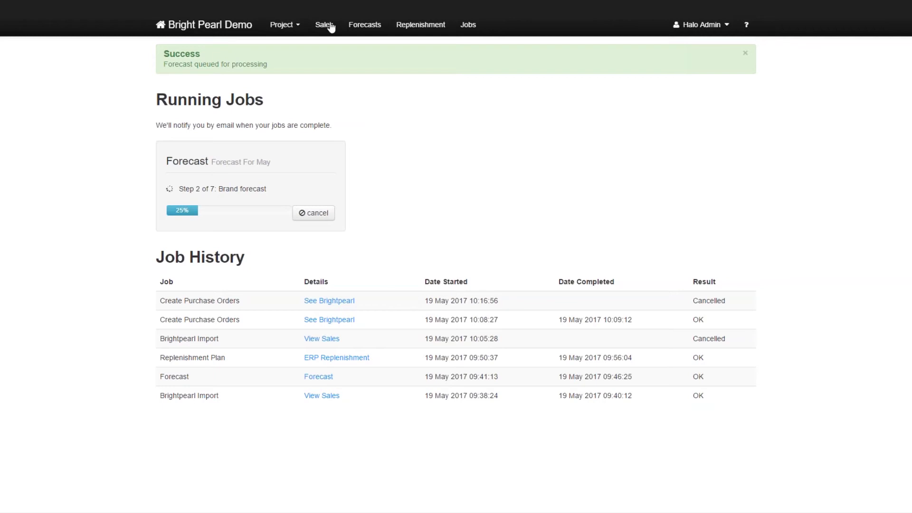
From the Forecasts list, open the existing 'Forecast' covering 01-May-17 to 01-May-18.
{"action": "left_click", "coordinate": [364, 27]}
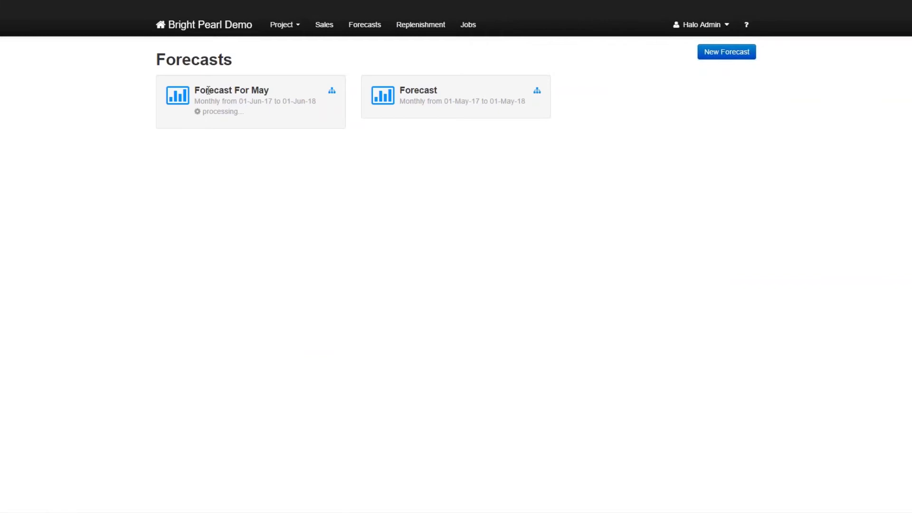
{"action": "left_click_drag", "start_coordinate": [205, 90], "coordinate": [270, 92]}
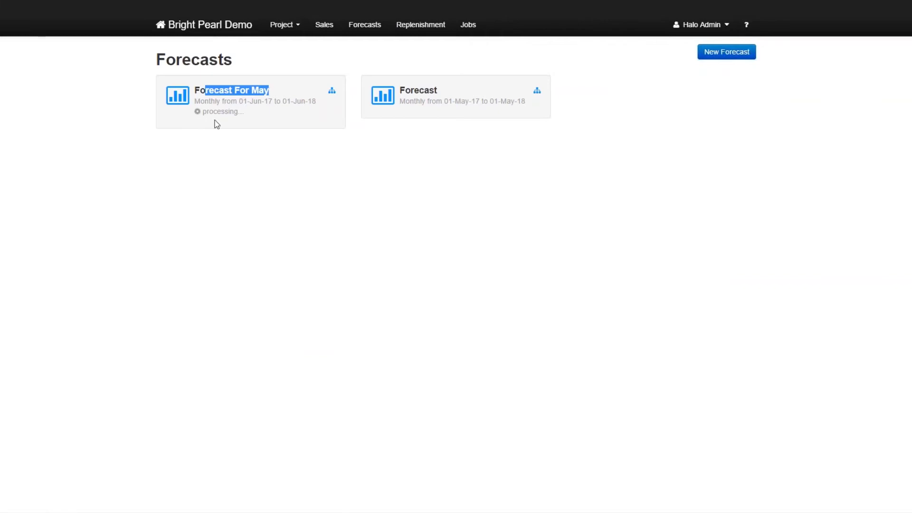
{"action": "left_click", "coordinate": [424, 143]}
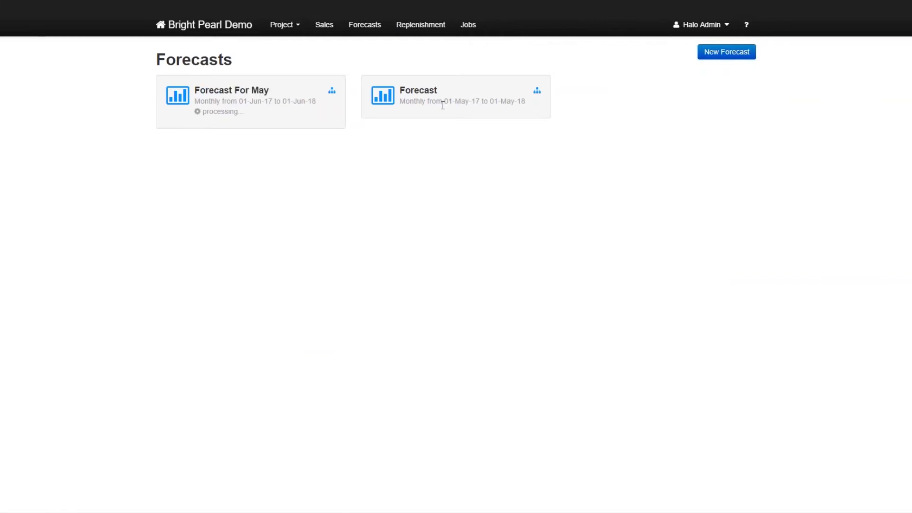
{"action": "left_click", "coordinate": [383, 109]}
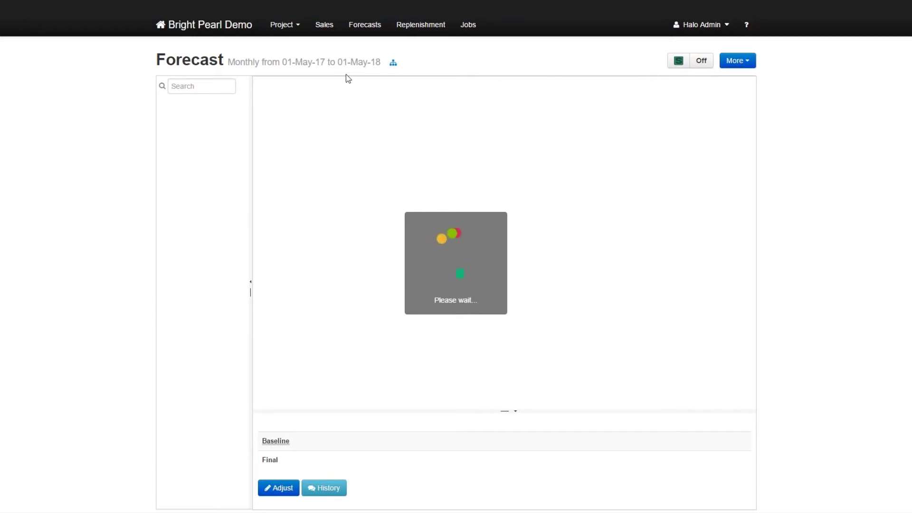
Highlight the hierarchy levels All Sales, Brand, Outlet and Sku on the Forecast page.
{"action": "left_click", "coordinate": [394, 64]}
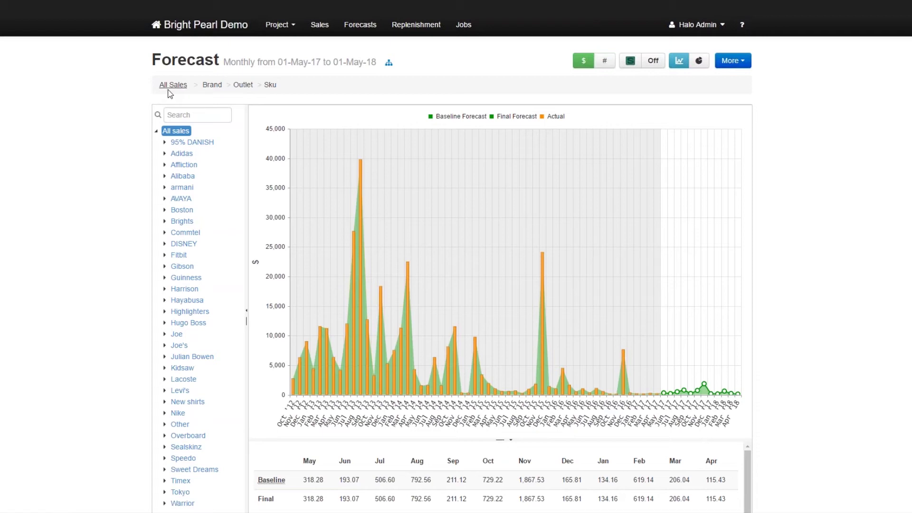
{"action": "left_click_drag", "start_coordinate": [160, 85], "coordinate": [188, 82]}
{"action": "left_click_drag", "start_coordinate": [188, 83], "coordinate": [305, 84]}
{"action": "left_click", "coordinate": [307, 86]}
{"action": "double_click", "coordinate": [212, 85]}
{"action": "double_click", "coordinate": [242, 85]}
{"action": "double_click", "coordinate": [270, 85]}
Expand Adidas to its outlets, toggle Main warehouse, and widen the tree for full names.
{"action": "left_click", "coordinate": [164, 154]}
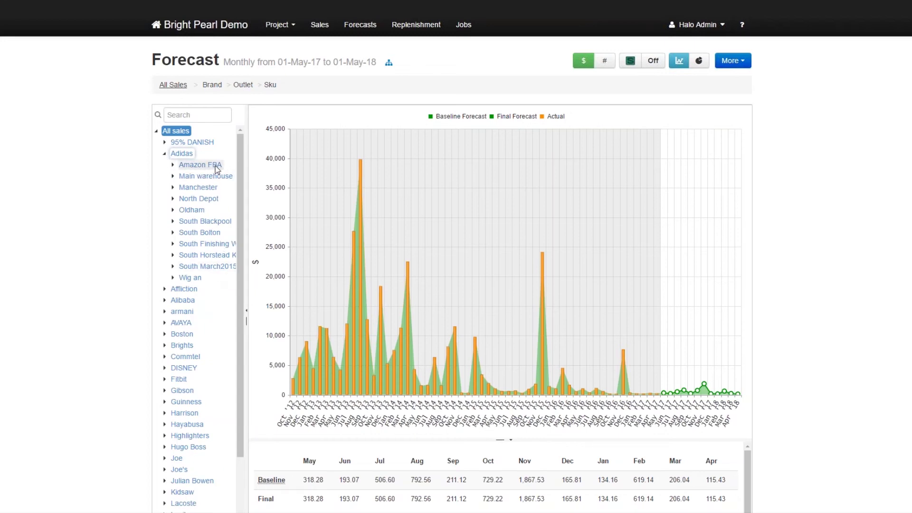
{"action": "left_click", "coordinate": [174, 176]}
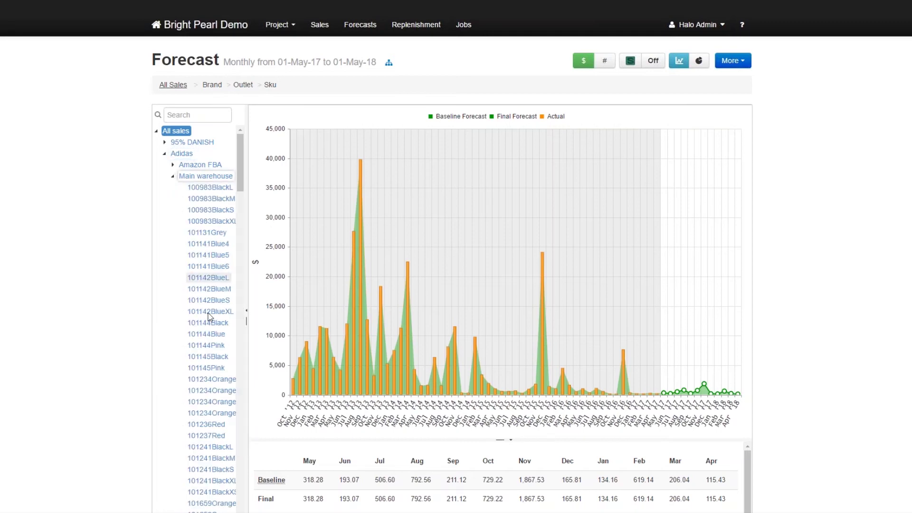
{"action": "left_click", "coordinate": [174, 176]}
{"action": "scroll", "coordinate": [245, 184], "scroll_direction": "down", "scroll_amount": 1}
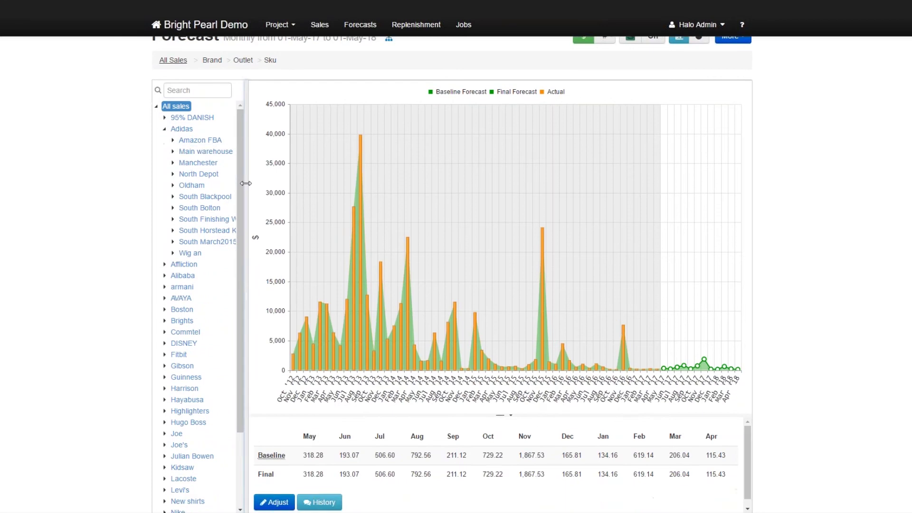
{"action": "left_click_drag", "start_coordinate": [274, 184], "coordinate": [285, 189]}
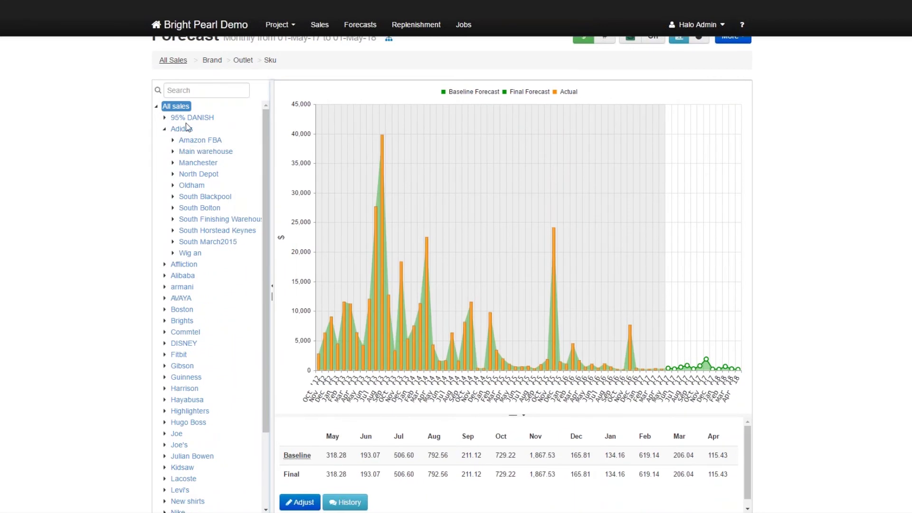
{"action": "mouse_move", "coordinate": [496, 350]}
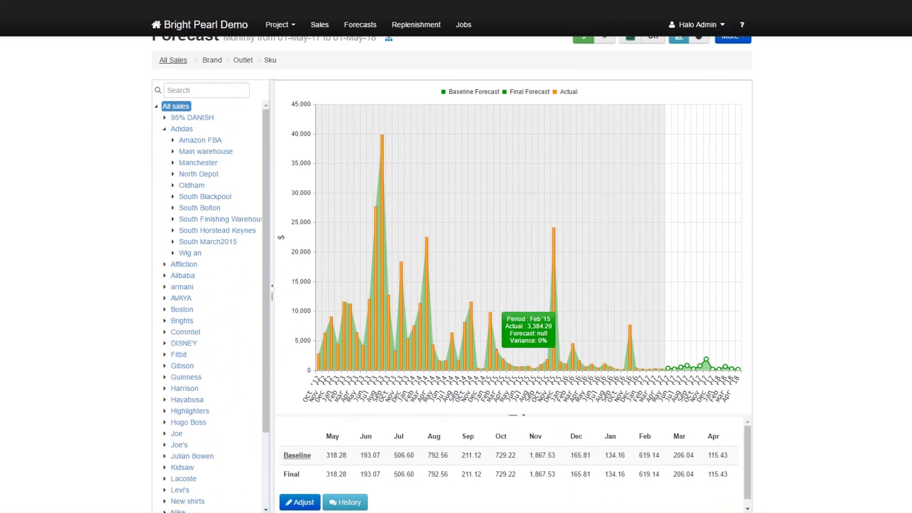
{"action": "mouse_move", "coordinate": [480, 314]}
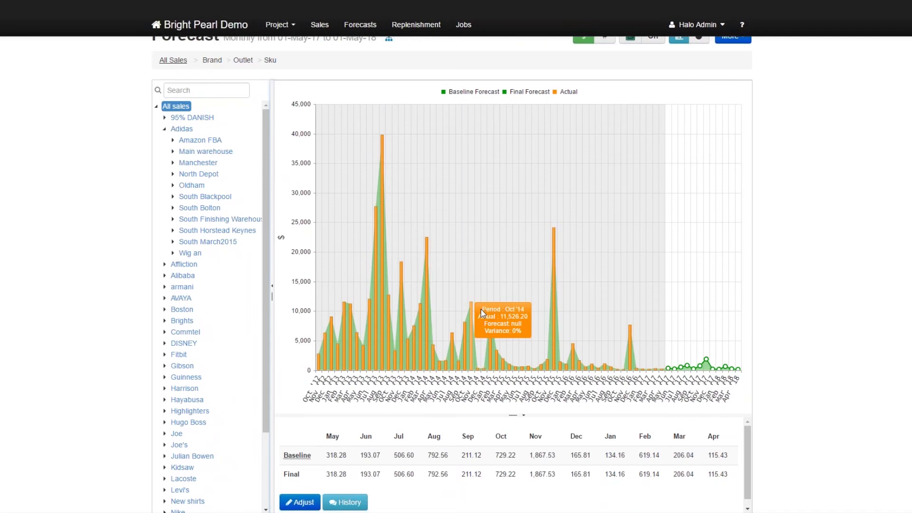
{"action": "mouse_move", "coordinate": [645, 347]}
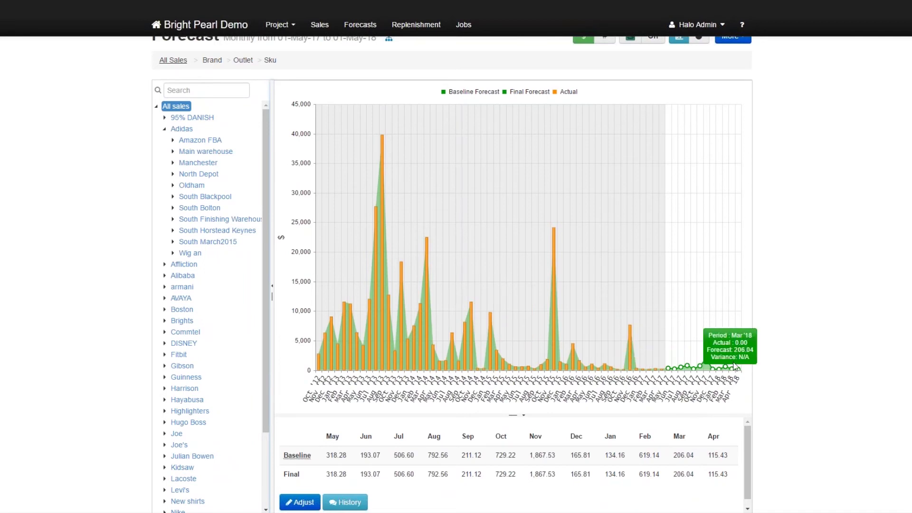
{"action": "mouse_move", "coordinate": [695, 373]}
{"action": "mouse_move", "coordinate": [699, 248]}
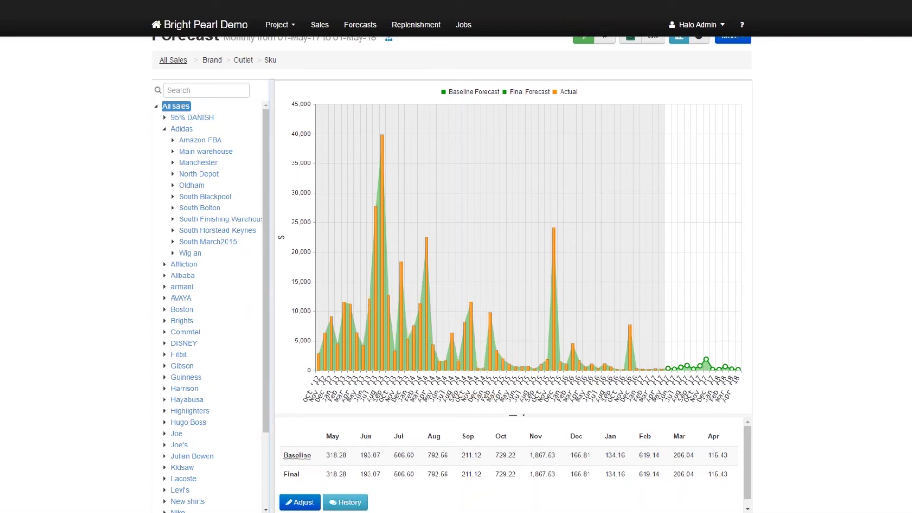
Select Adidas in the brand tree to chart its forecast, Nov Baseline 7,943.70 and Final 1,978.29.
{"action": "left_click", "coordinate": [183, 130]}
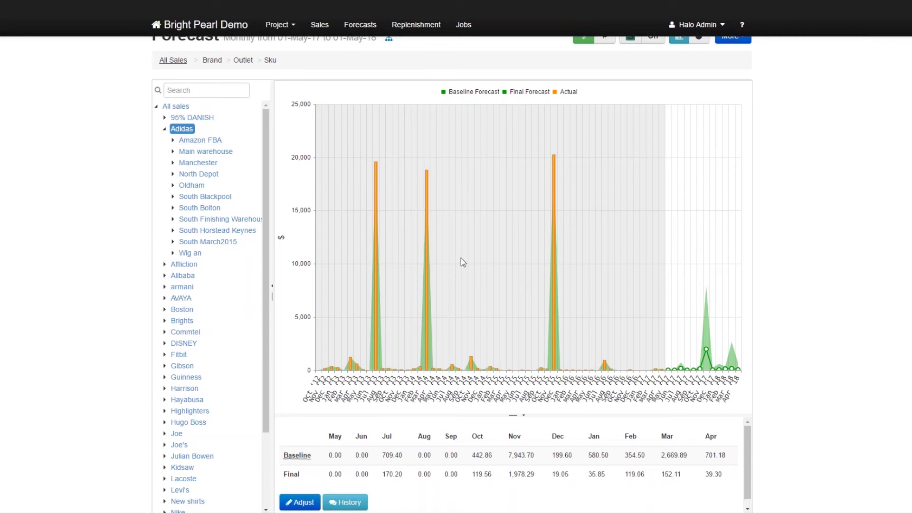
{"action": "scroll", "coordinate": [561, 126], "scroll_direction": "up", "scroll_amount": 1}
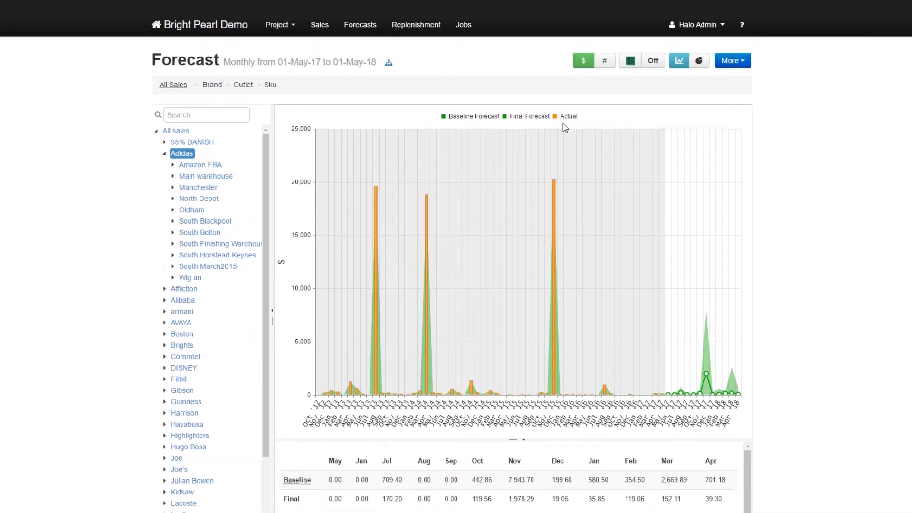
Break Adidas down by outlet, then Main warehouse by SKU, and return to forecast-versus-actual.
{"action": "left_click", "coordinate": [698, 62]}
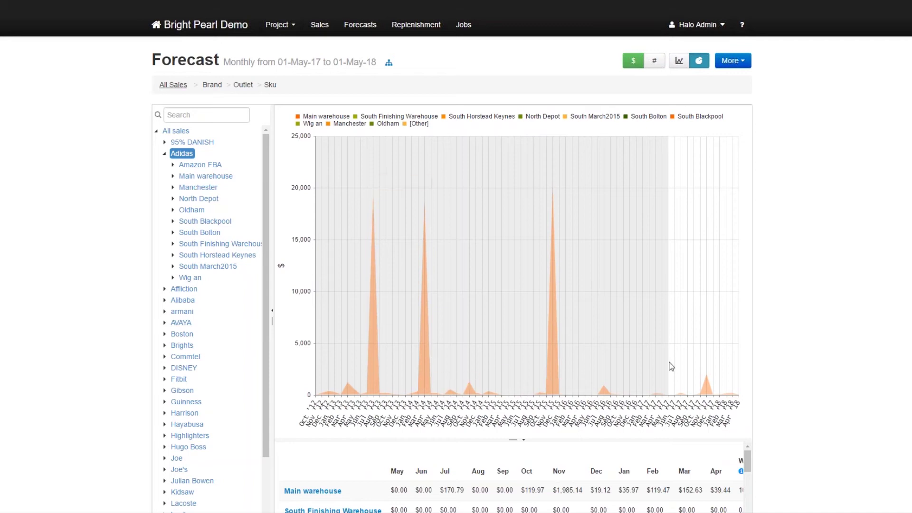
{"action": "left_click", "coordinate": [212, 179]}
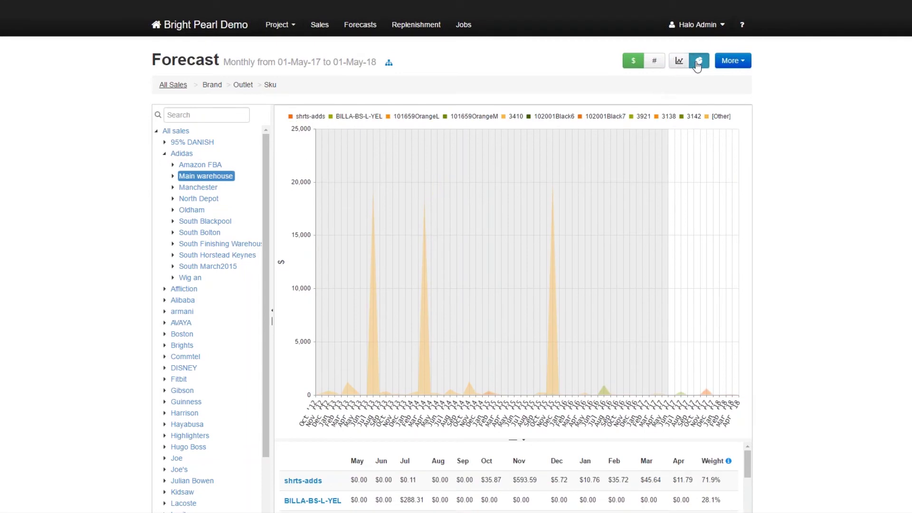
{"action": "left_click", "coordinate": [681, 62]}
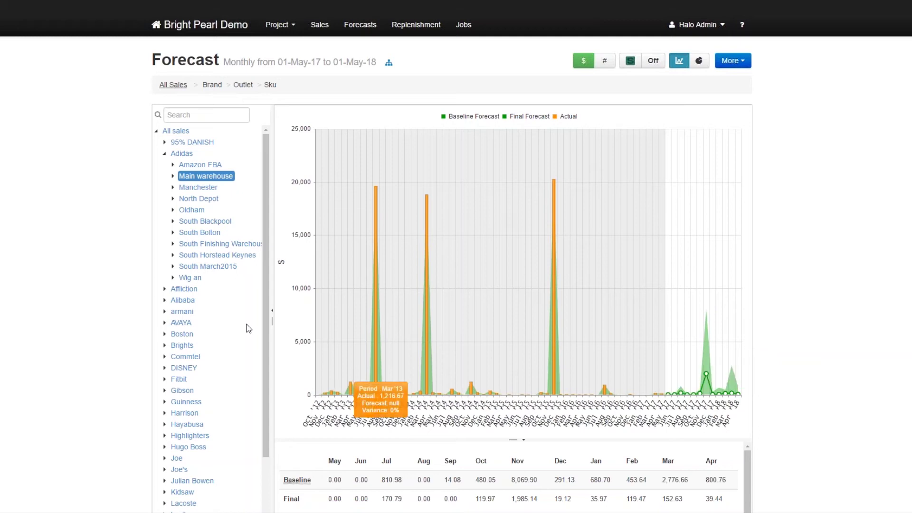
Collapse Adidas and view the Commtel, Hayabusa, Julian Bowen and Other brand forecasts.
{"action": "left_click", "coordinate": [164, 154]}
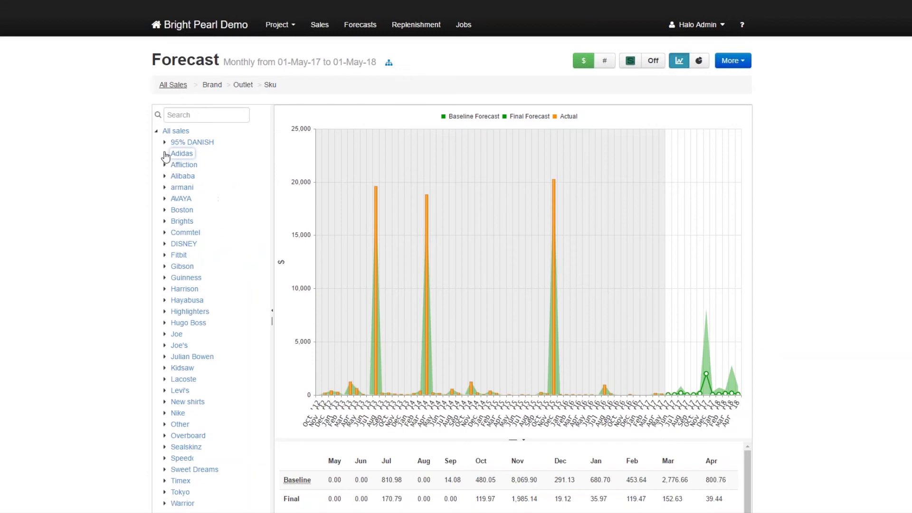
{"action": "left_click", "coordinate": [185, 233]}
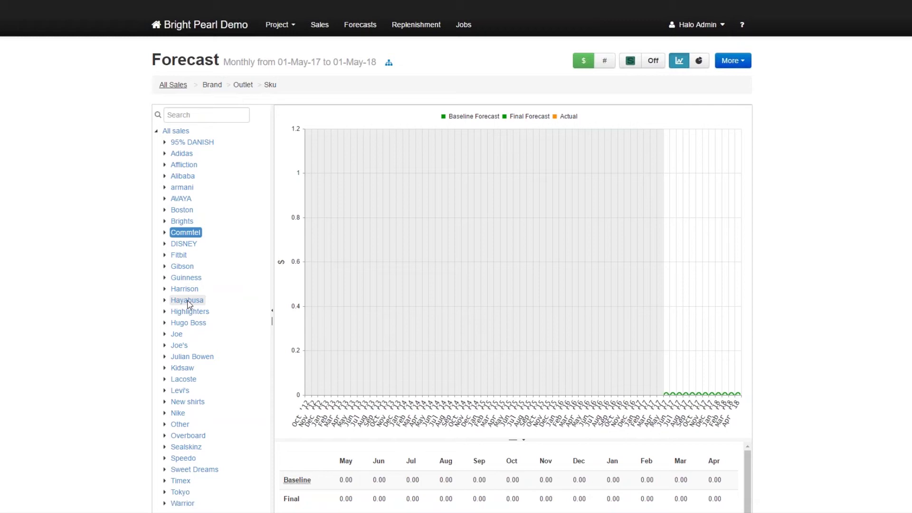
{"action": "left_click", "coordinate": [187, 298]}
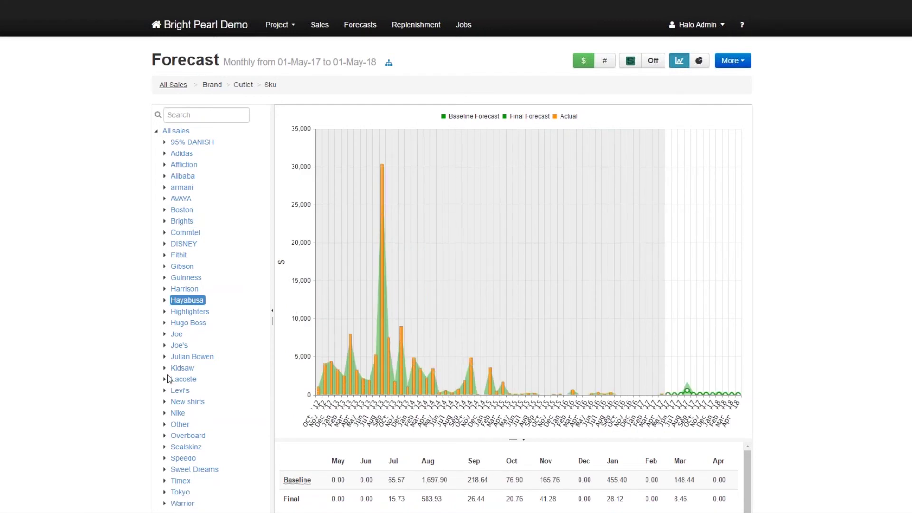
{"action": "left_click", "coordinate": [191, 356]}
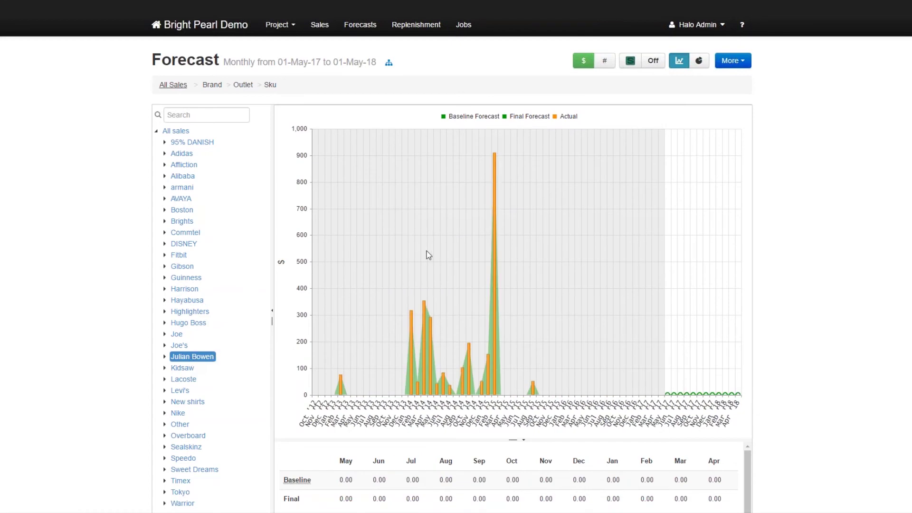
{"action": "scroll", "coordinate": [190, 397], "scroll_direction": "down", "scroll_amount": 1}
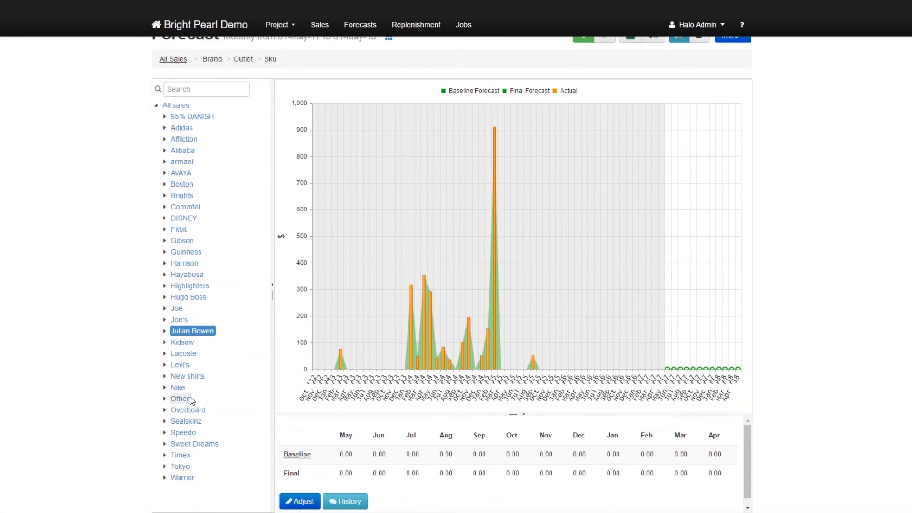
{"action": "left_click", "coordinate": [183, 399]}
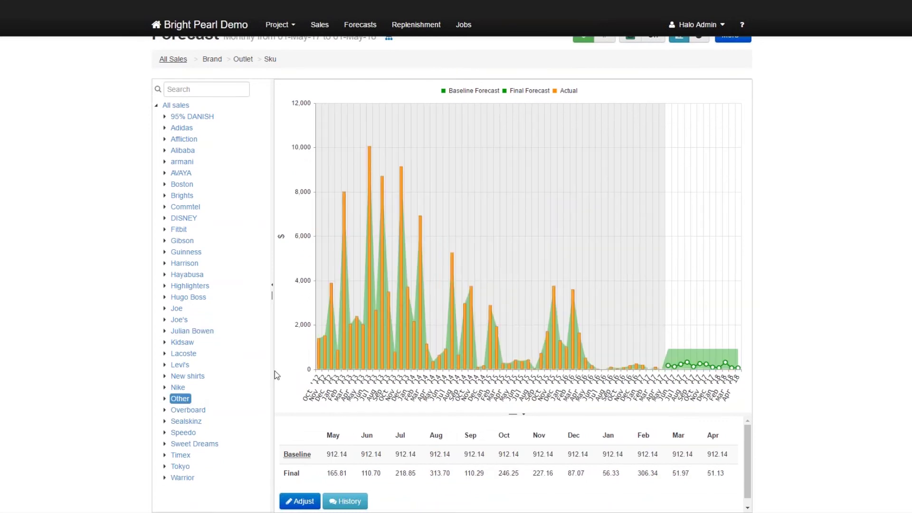
Resize the brand tree panel and move down to the Overboard brand's forecast.
{"action": "left_click_drag", "start_coordinate": [272, 367], "coordinate": [257, 365]}
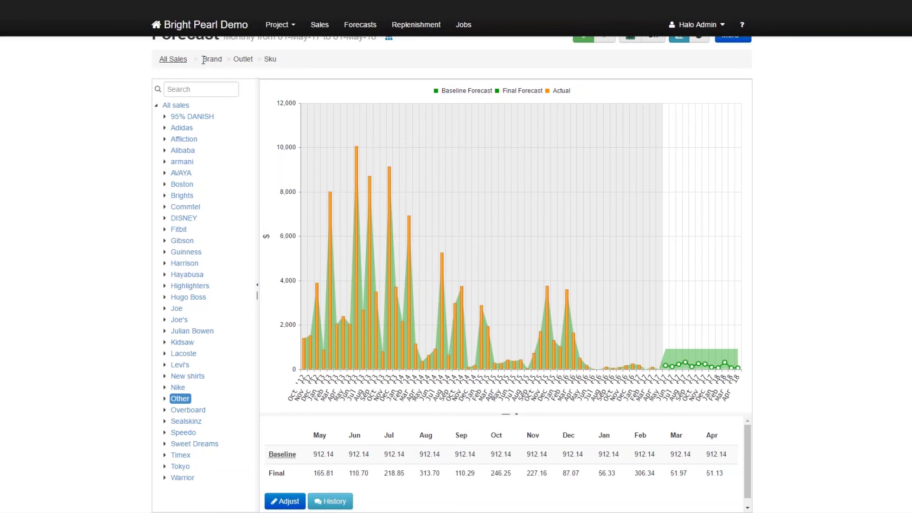
{"action": "left_click_drag", "start_coordinate": [203, 61], "coordinate": [255, 60]}
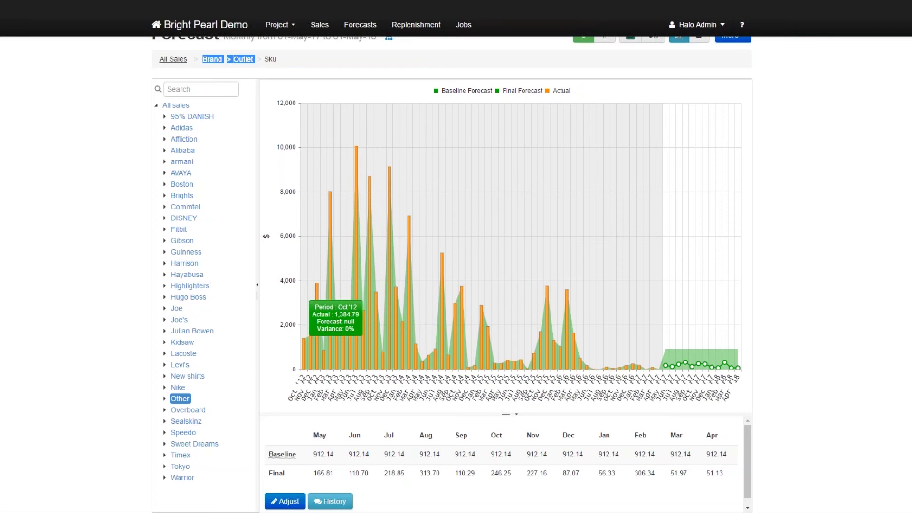
{"action": "left_click_drag", "start_coordinate": [257, 318], "coordinate": [288, 331]}
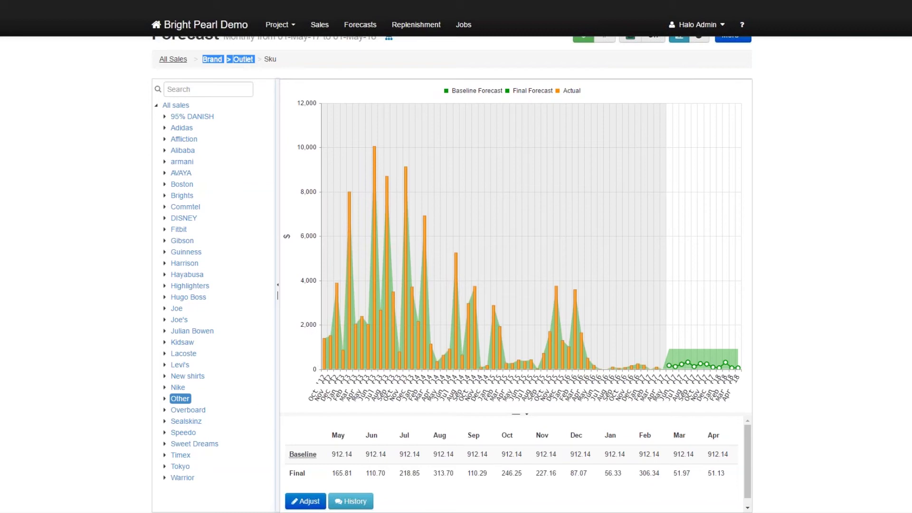
{"action": "key", "text": "Down"}
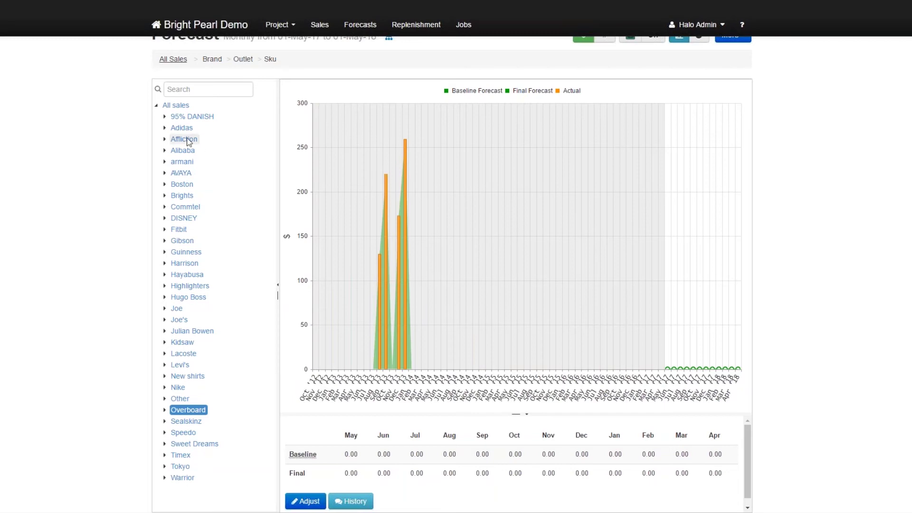
Set Adidas's August adjusted forecast to 100, commented 'Adidas Promotion In August', and apply it.
{"action": "left_click", "coordinate": [182, 128]}
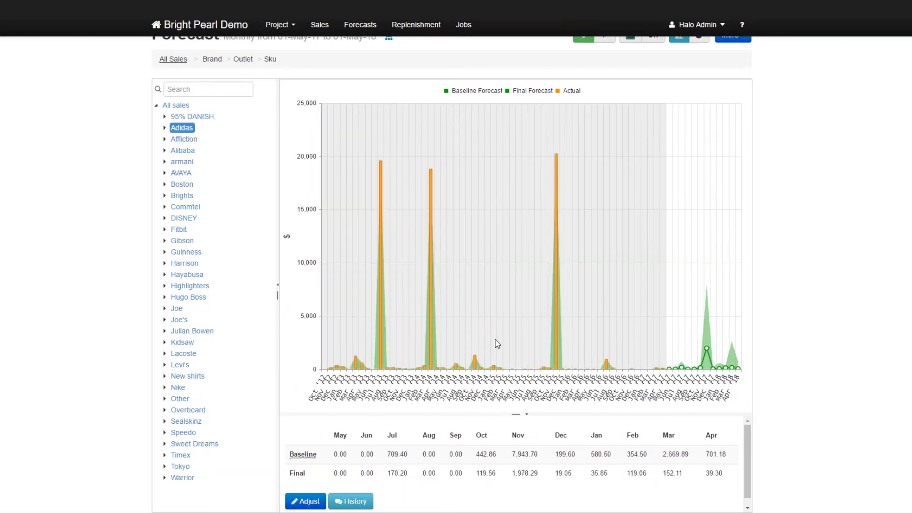
{"action": "left_click", "coordinate": [314, 502]}
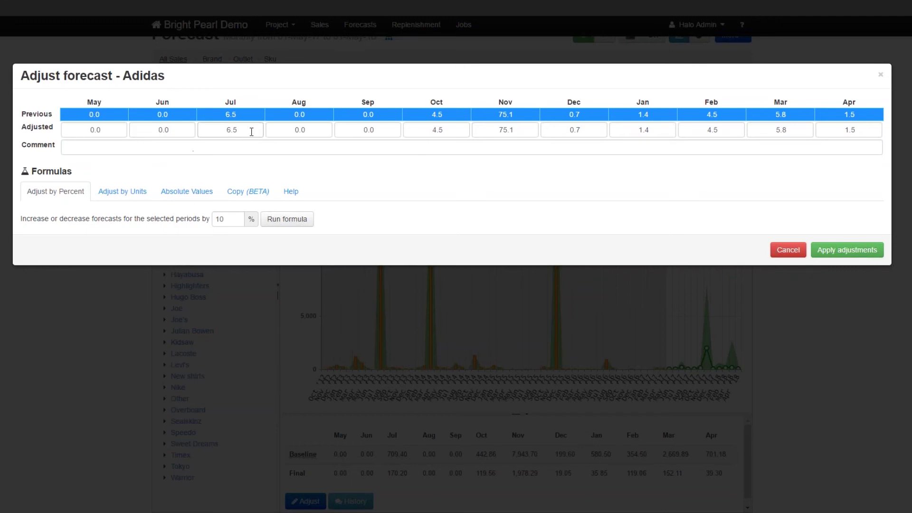
{"action": "left_click", "coordinate": [313, 129]}
{"action": "type", "text": "100"}
{"action": "left_click", "coordinate": [332, 146]}
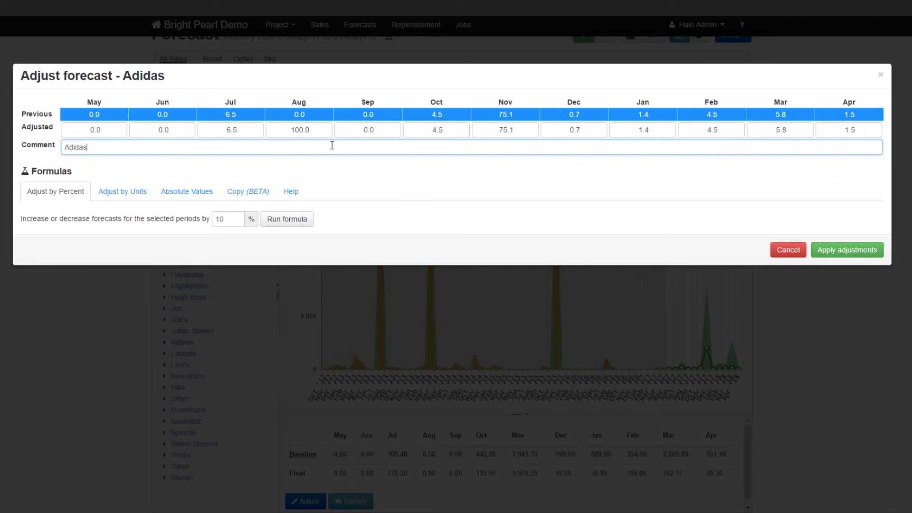
{"action": "type", "text": "Adidas Promotion In August"}
{"action": "left_click", "coordinate": [842, 251]}
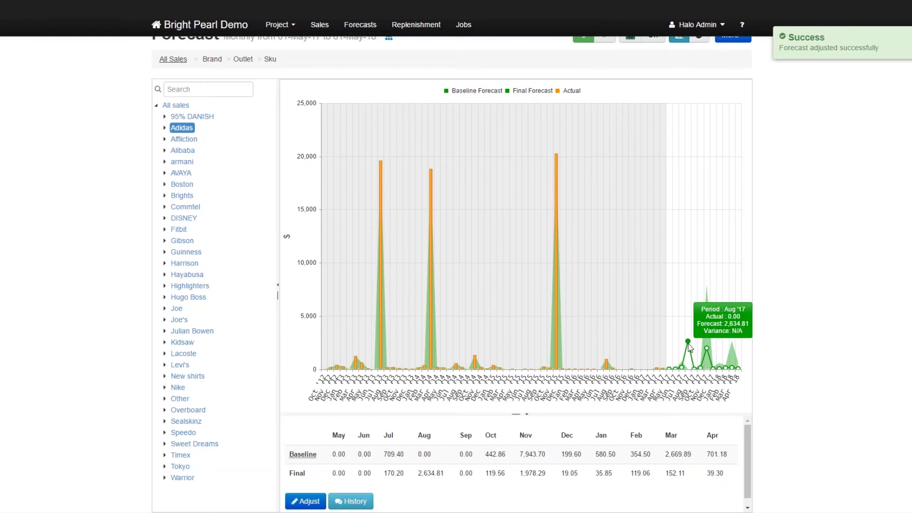
Expand the Adidas node to list its outlets, such as Amazon FBA and Main warehouse.
{"action": "left_click", "coordinate": [165, 128]}
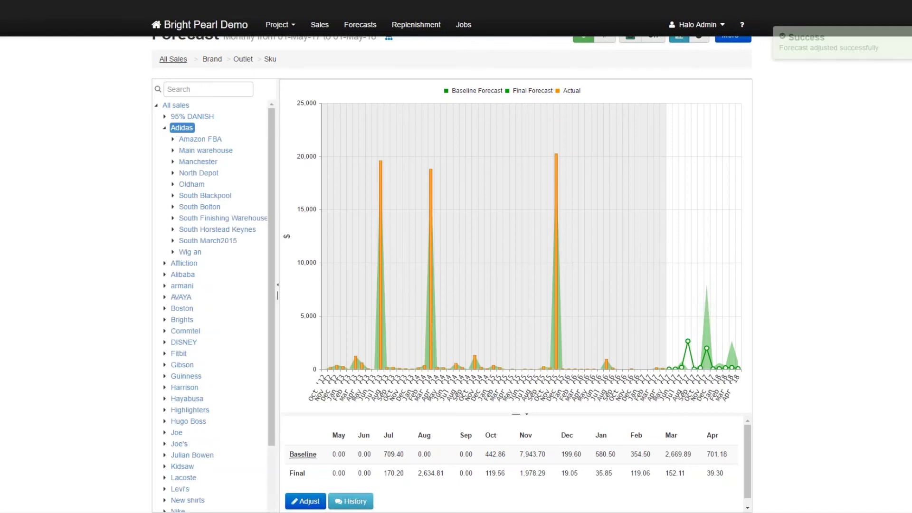
View the Main warehouse, Amazon FBA, Manchester, North Depot, Oldham, South Blackpool and South Bolton forecasts.
{"action": "left_click", "coordinate": [203, 152]}
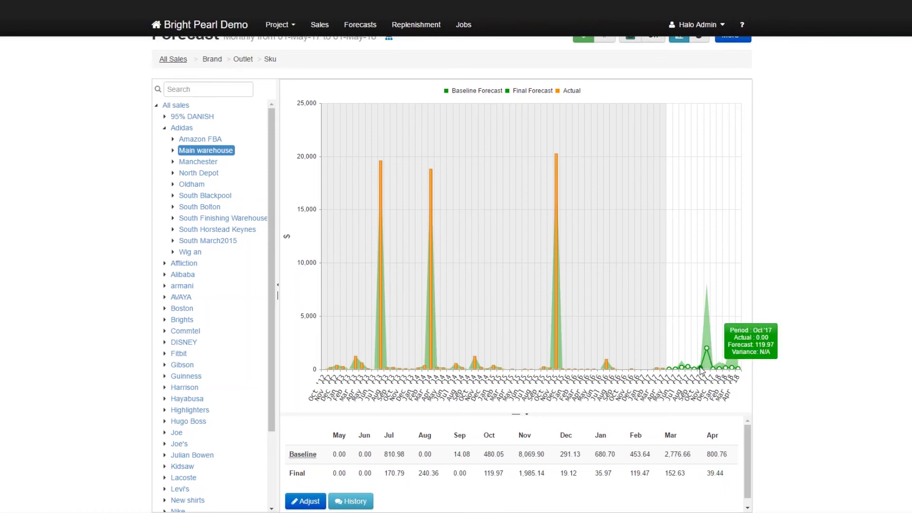
{"action": "key", "text": "Up"}
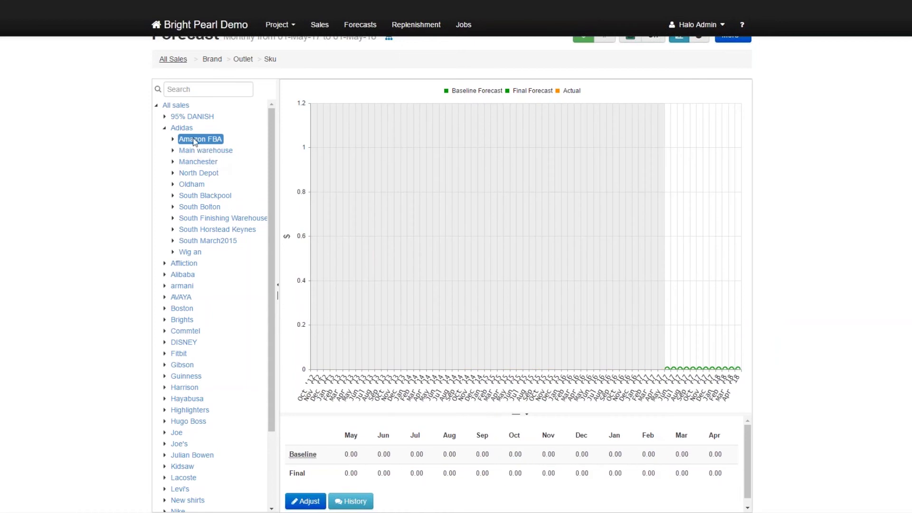
{"action": "mouse_move", "coordinate": [671, 371]}
{"action": "mouse_move", "coordinate": [722, 370]}
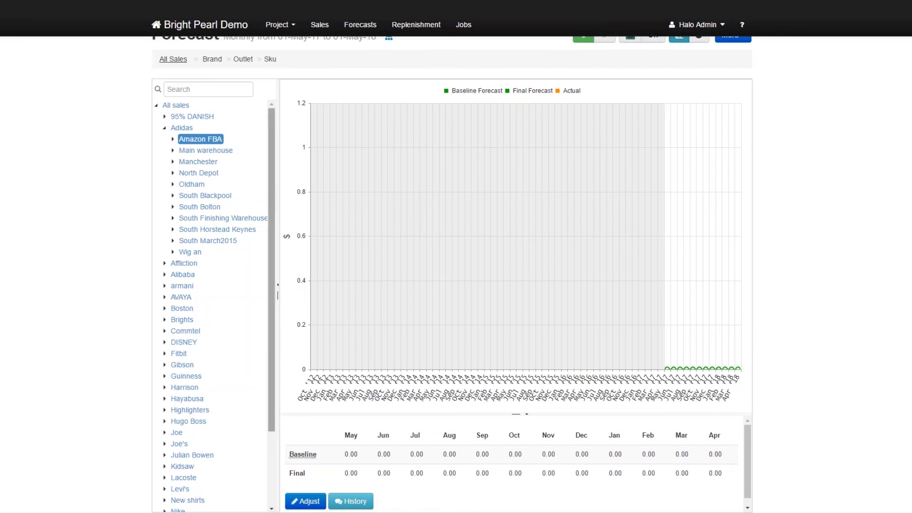
{"action": "left_click", "coordinate": [209, 164]}
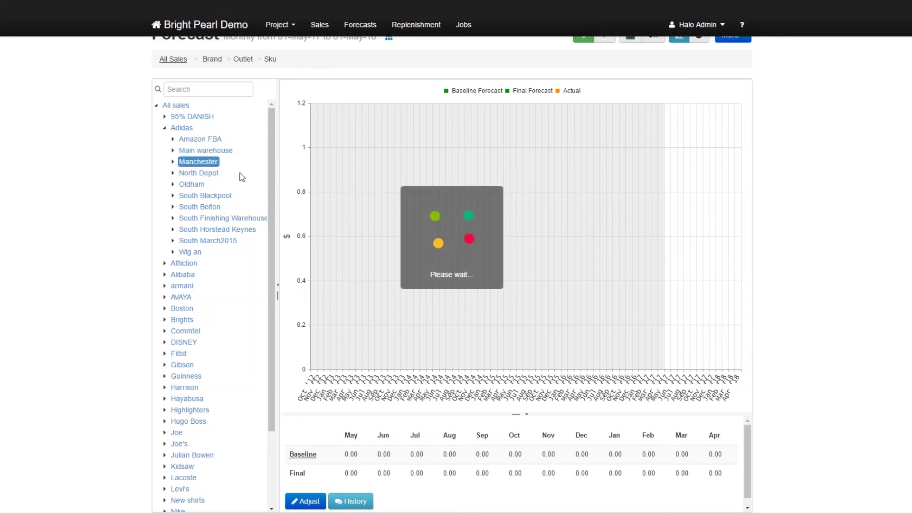
{"action": "left_click", "coordinate": [200, 174]}
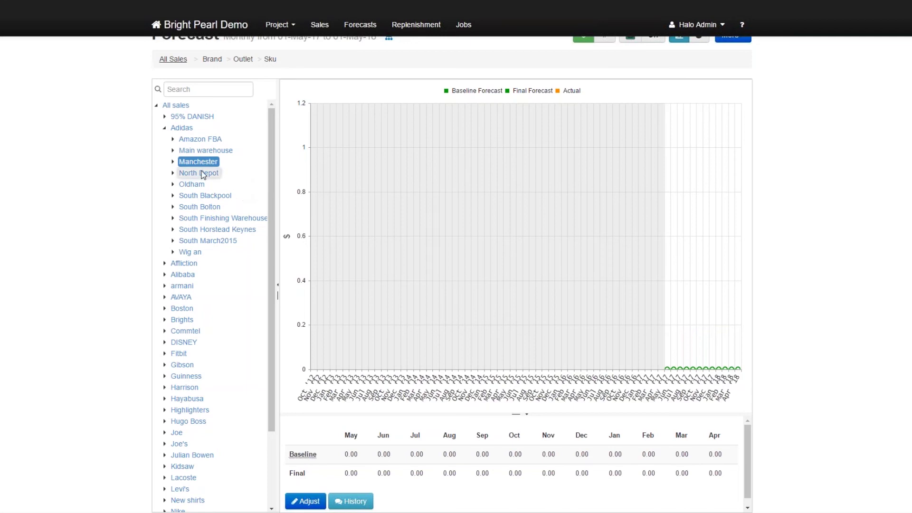
{"action": "left_click", "coordinate": [192, 183]}
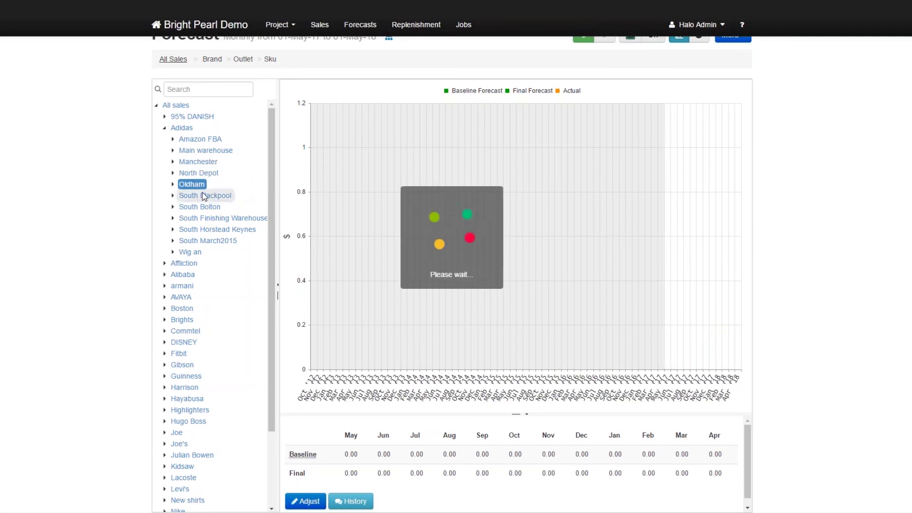
{"action": "left_click", "coordinate": [203, 195]}
{"action": "left_click", "coordinate": [209, 207]}
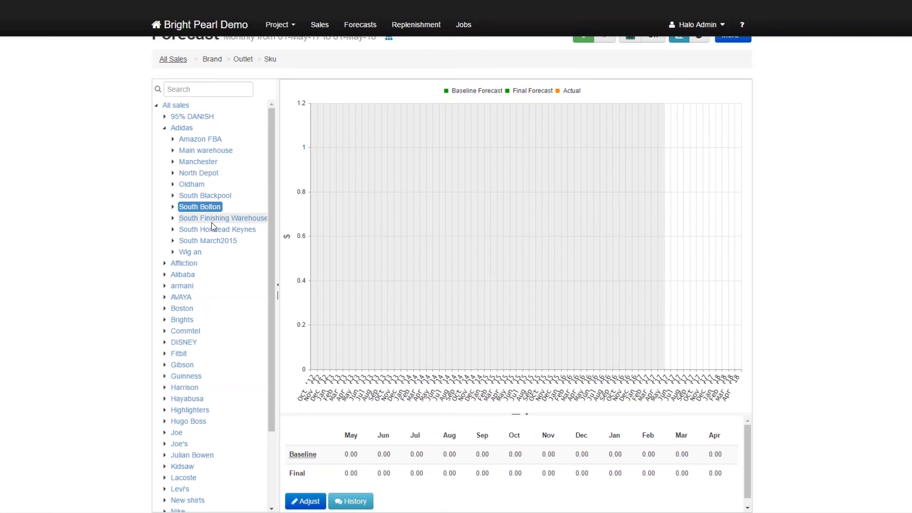
{"action": "left_click", "coordinate": [215, 218]}
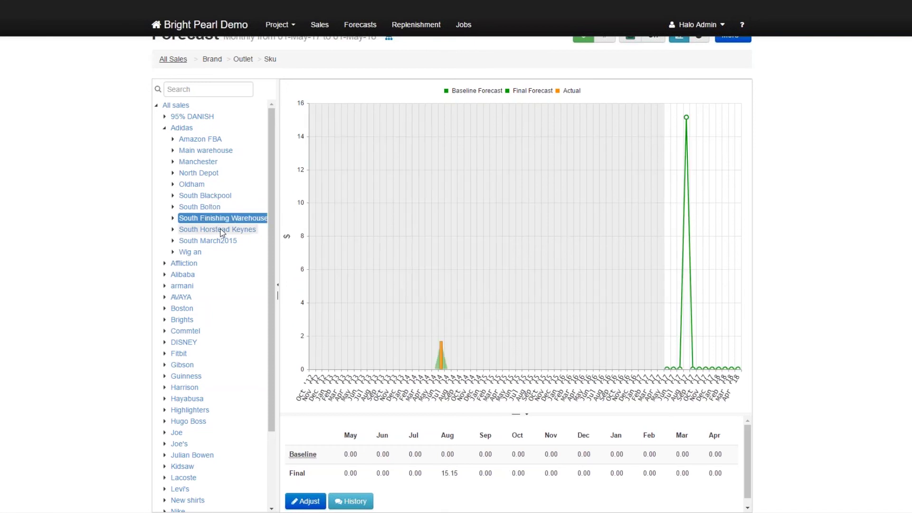
{"action": "left_click", "coordinate": [209, 207]}
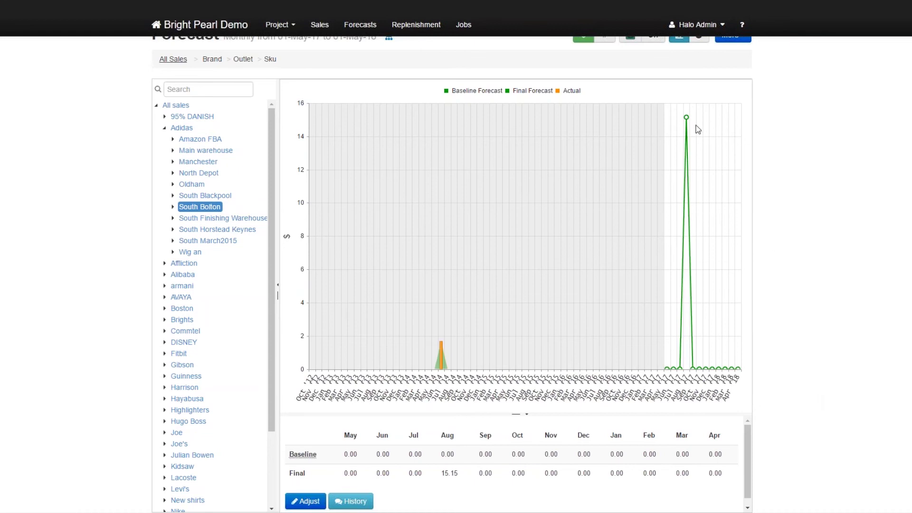
Review South Finishing Warehouse, South Horstead Keynes and South March2015, expand Wigan, and show units.
{"action": "mouse_move", "coordinate": [670, 365]}
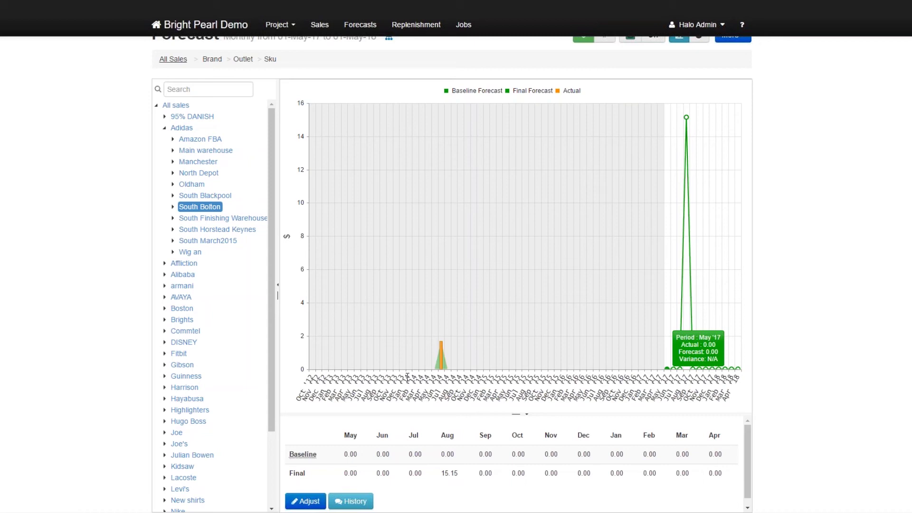
{"action": "mouse_move", "coordinate": [447, 365]}
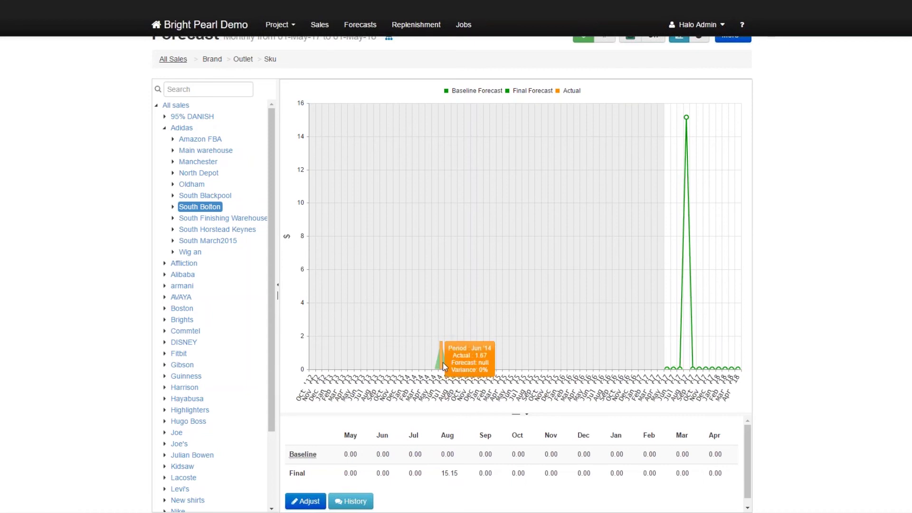
{"action": "left_click", "coordinate": [223, 219]}
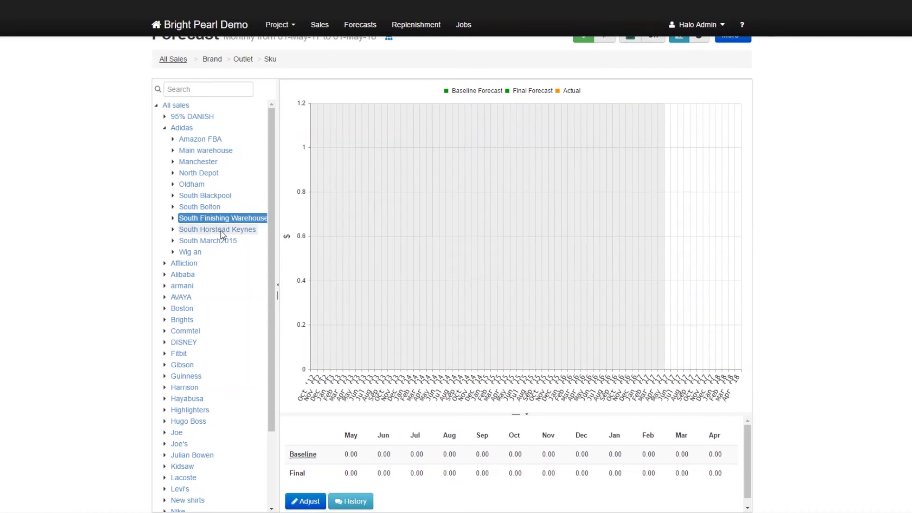
{"action": "left_click", "coordinate": [222, 231]}
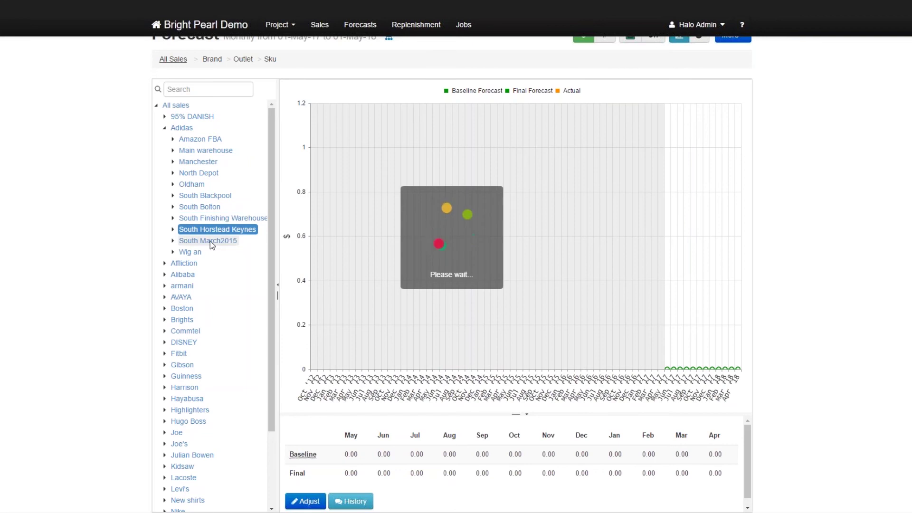
{"action": "left_click", "coordinate": [210, 239]}
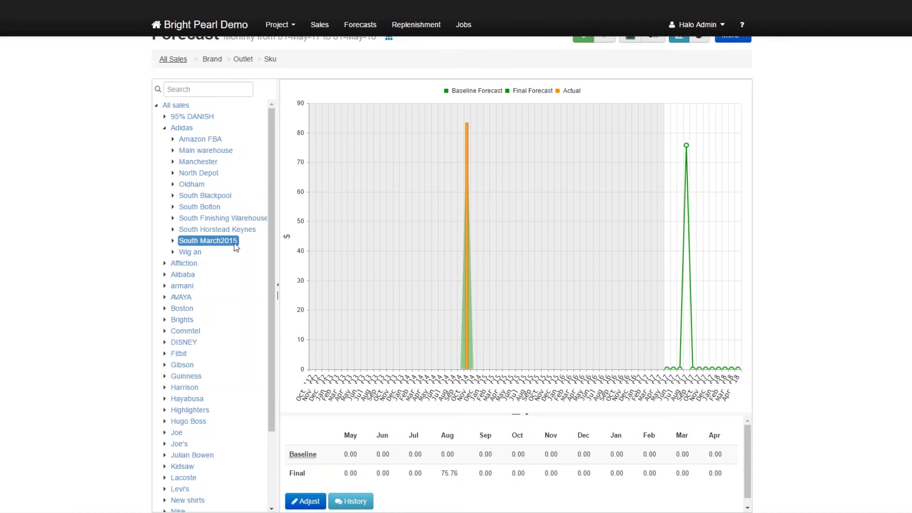
{"action": "mouse_move", "coordinate": [687, 146]}
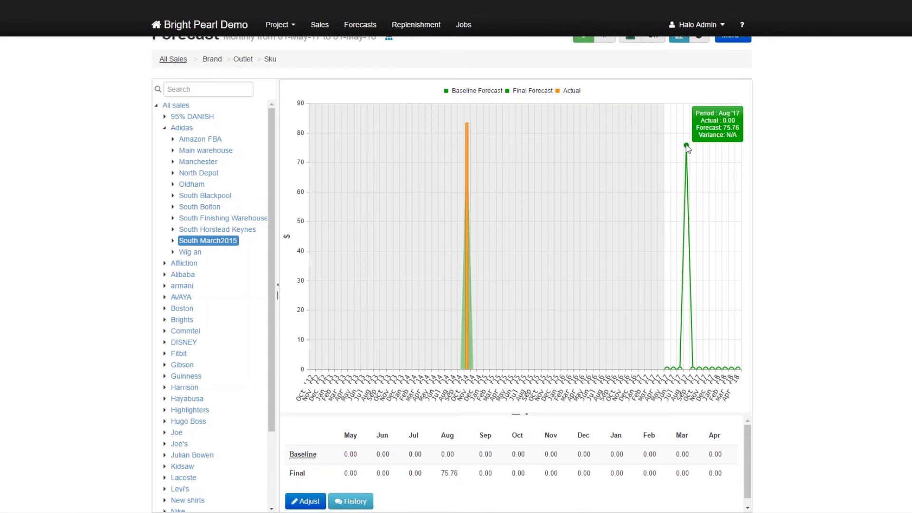
{"action": "left_click", "coordinate": [184, 253]}
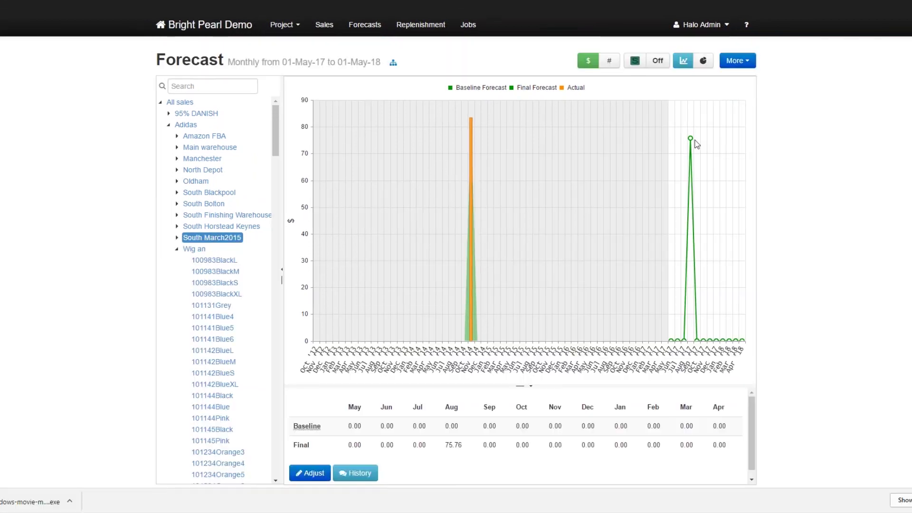
{"action": "mouse_move", "coordinate": [693, 142]}
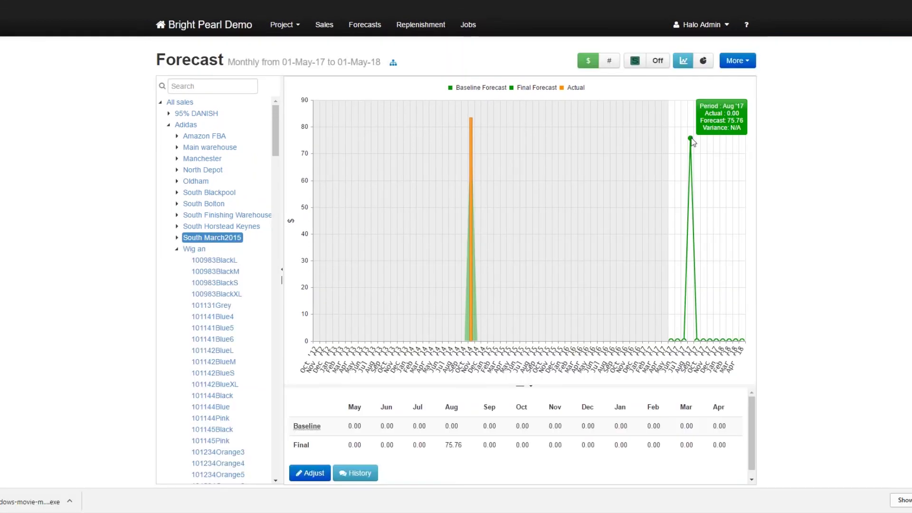
{"action": "left_click", "coordinate": [610, 62]}
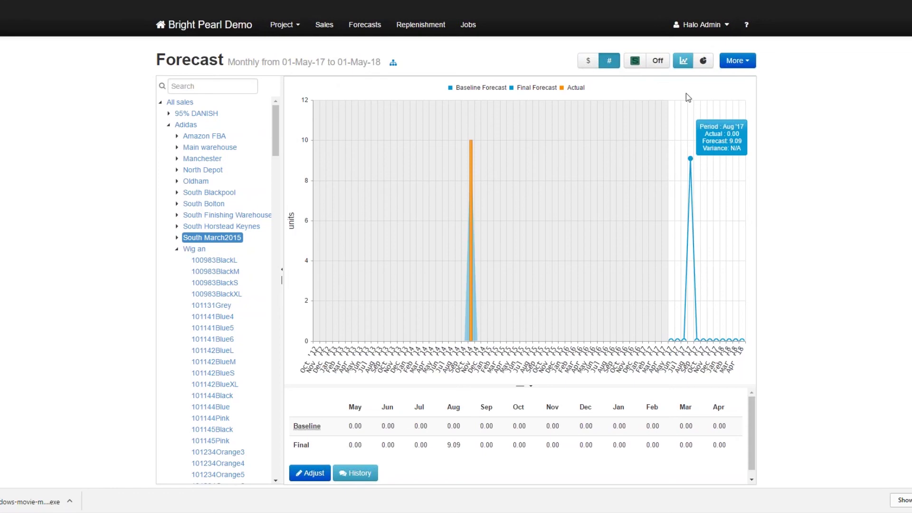
Switch to the breakdown view, inspect HOODY-BLK-M, then show Adidas split by outlet (Main warehouse 54.5%).
{"action": "left_click", "coordinate": [703, 62]}
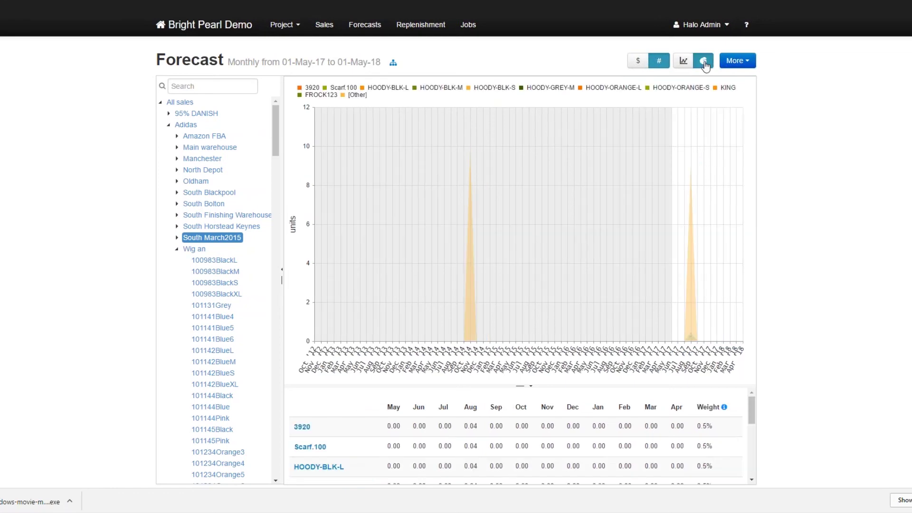
{"action": "mouse_move", "coordinate": [696, 290]}
{"action": "mouse_move", "coordinate": [692, 335]}
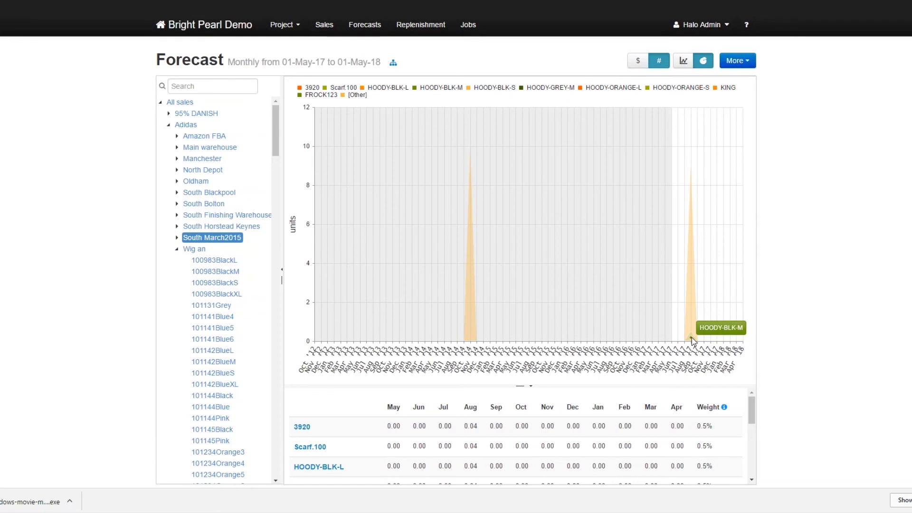
{"action": "left_click", "coordinate": [691, 337]}
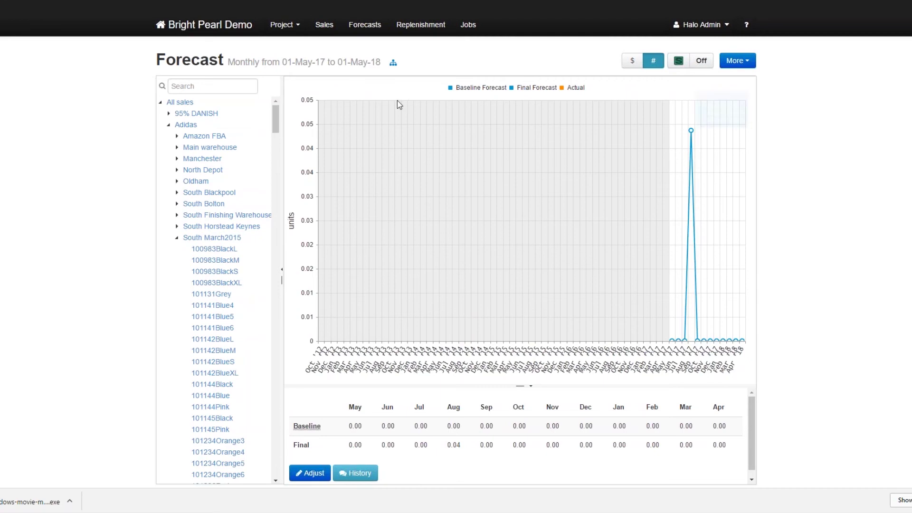
{"action": "left_click", "coordinate": [235, 239]}
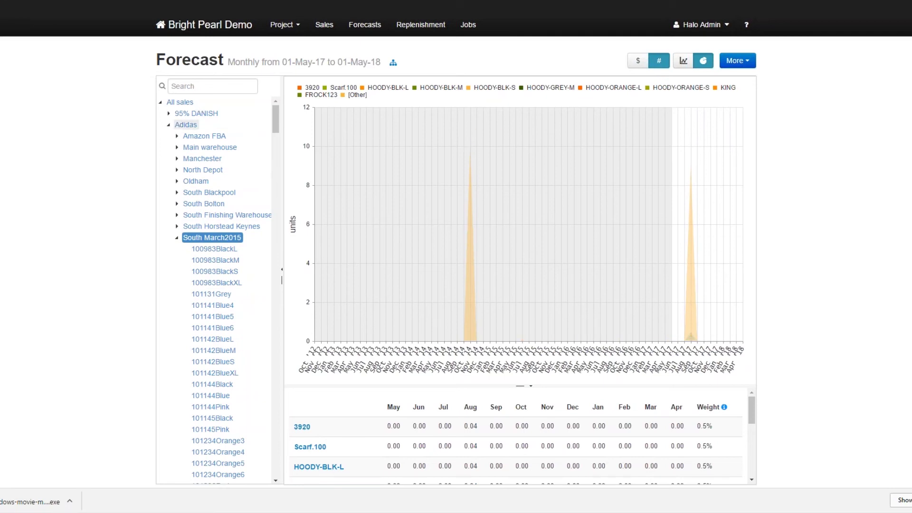
{"action": "left_click", "coordinate": [184, 126]}
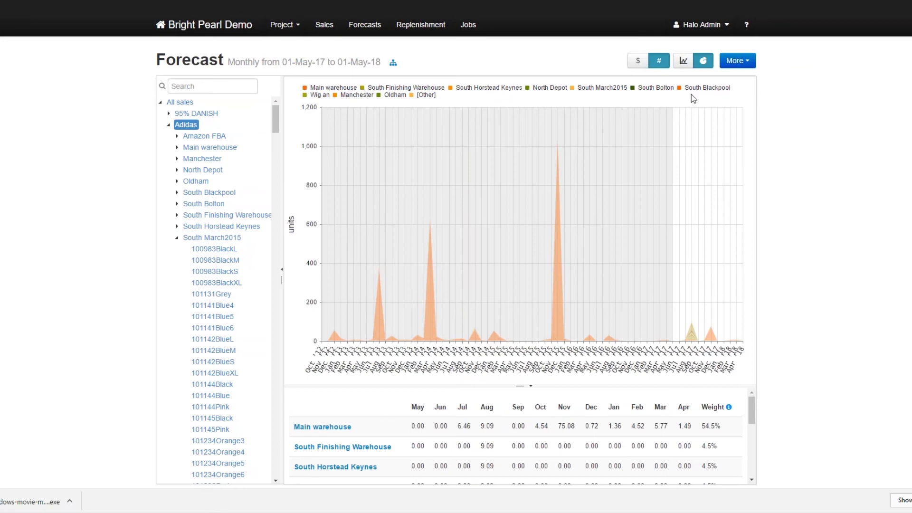
Restore baseline/final/actual lines, browse the Adidas adjustment's Units, Absolute Values and Copy tabs, then close unchanged.
{"action": "left_click", "coordinate": [688, 64]}
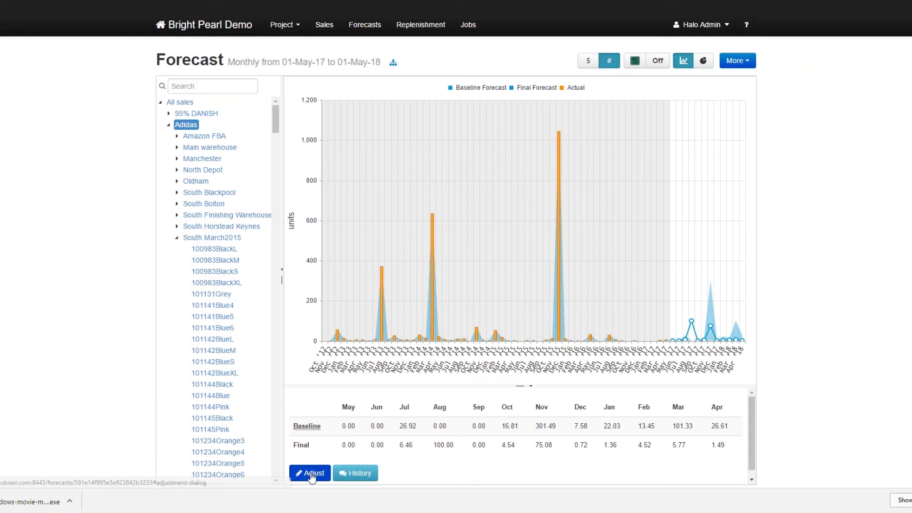
{"action": "left_click", "coordinate": [309, 473]}
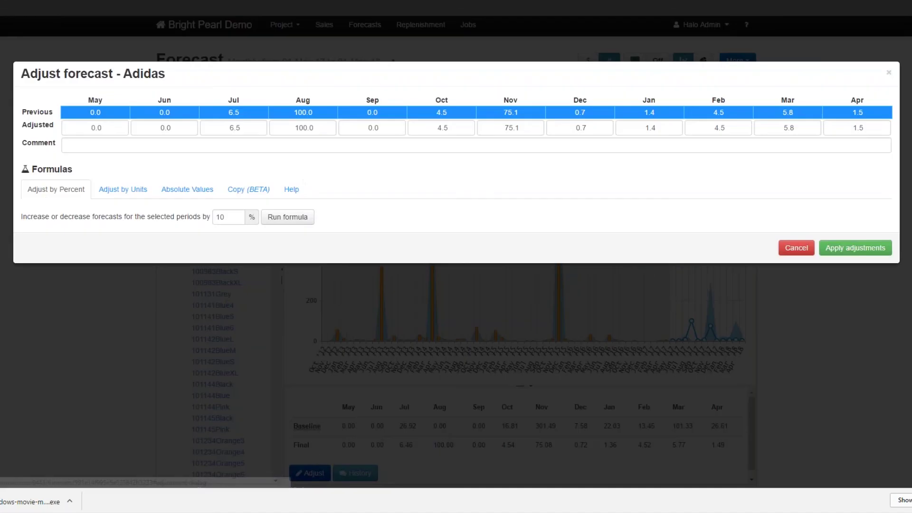
{"action": "left_click", "coordinate": [123, 190]}
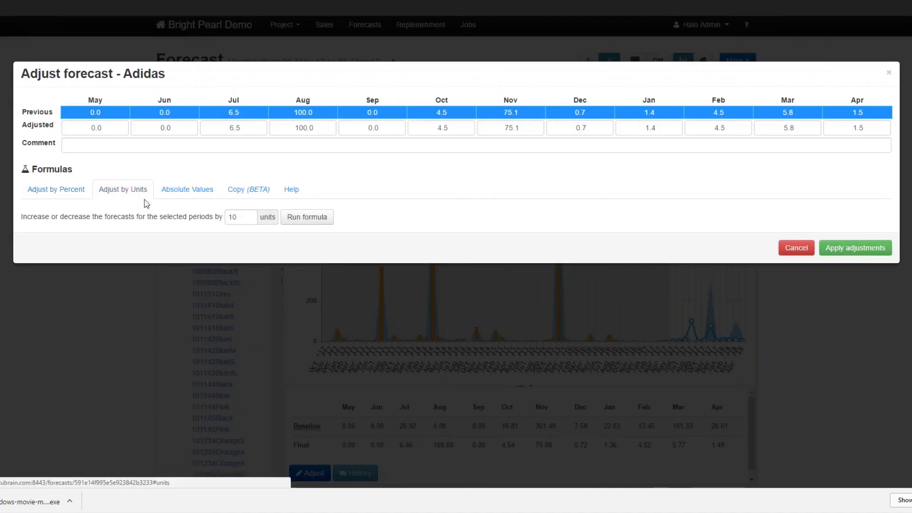
{"action": "left_click", "coordinate": [189, 191]}
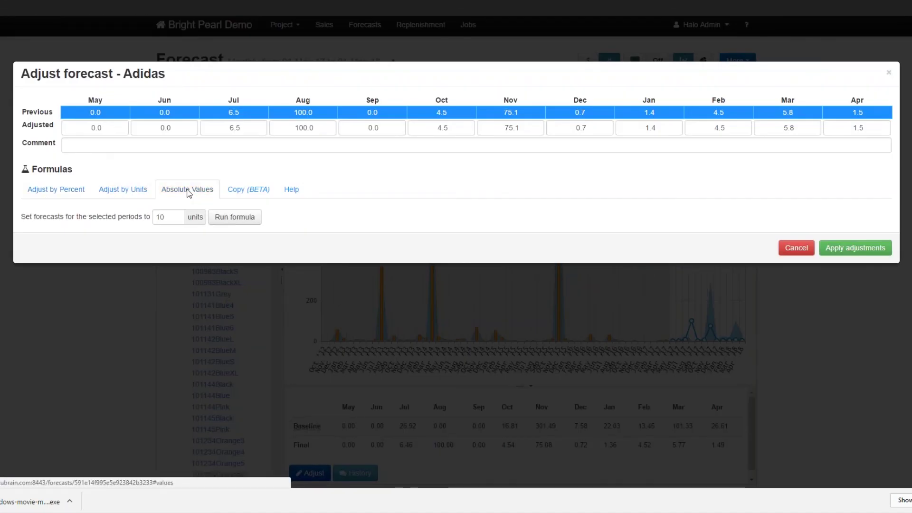
{"action": "left_click", "coordinate": [255, 189]}
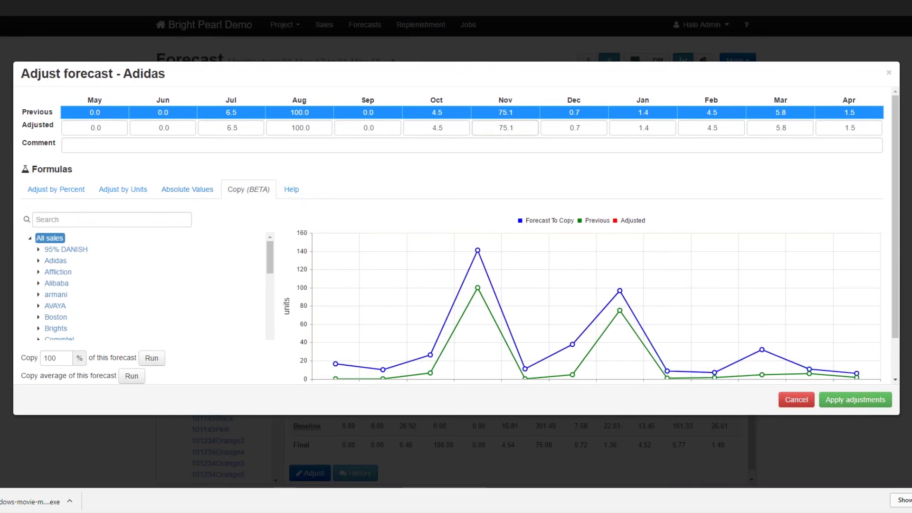
{"action": "left_click", "coordinate": [889, 73]}
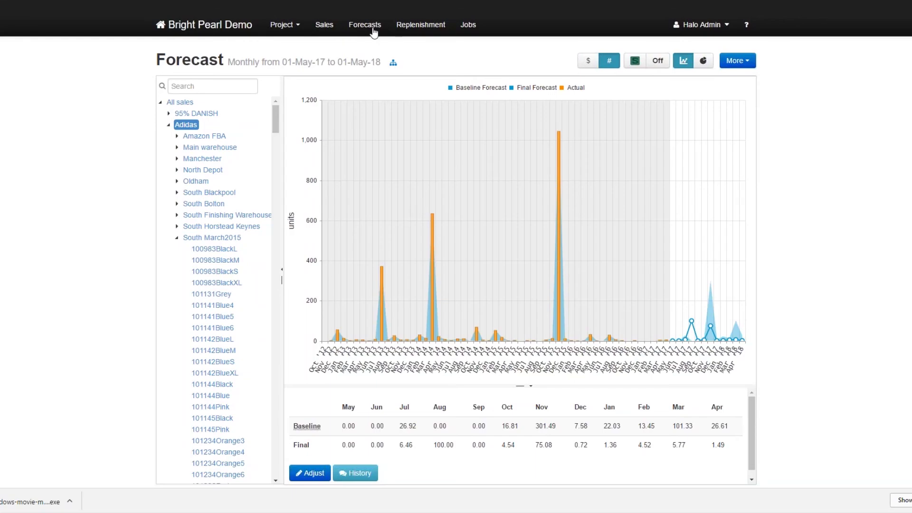
Navigate through Forecasts to Replenishment to reach the Stock Plans list.
{"action": "left_click", "coordinate": [365, 25]}
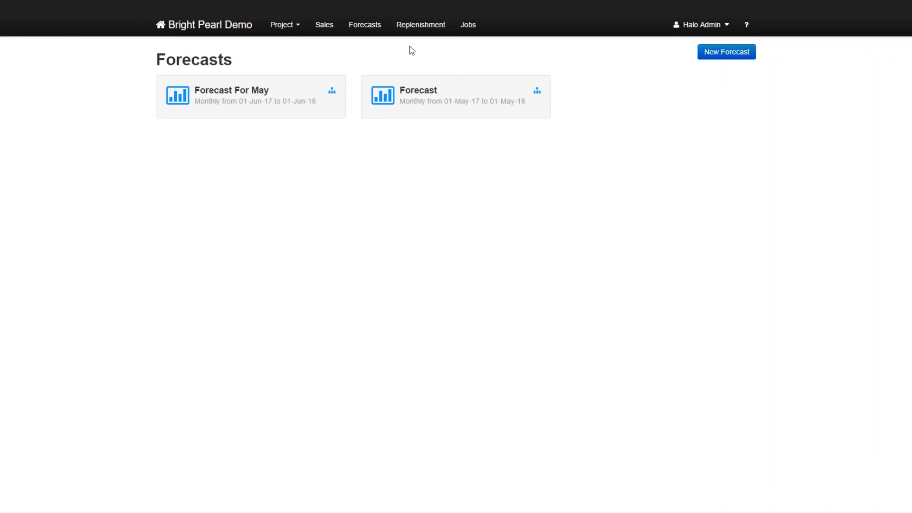
{"action": "left_click", "coordinate": [421, 25]}
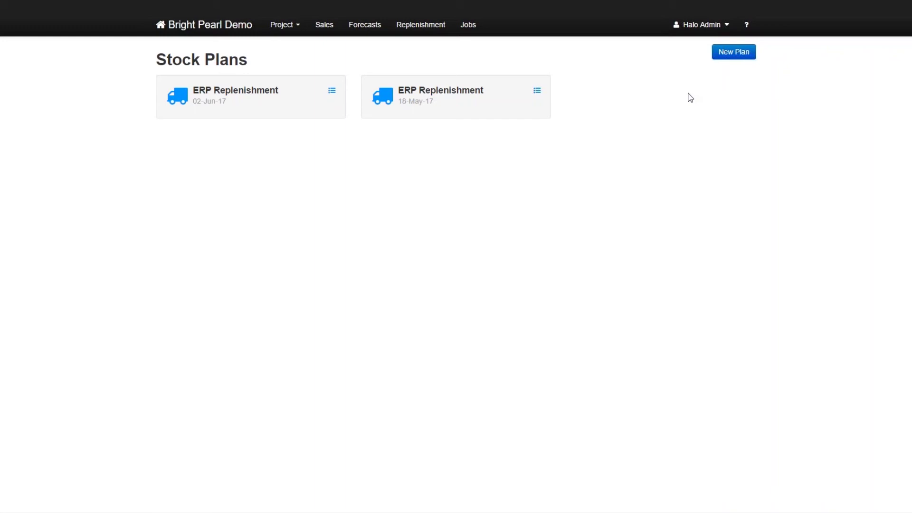
Start a new stock plan and confirm Adidas as its brand.
{"action": "left_click", "coordinate": [734, 52]}
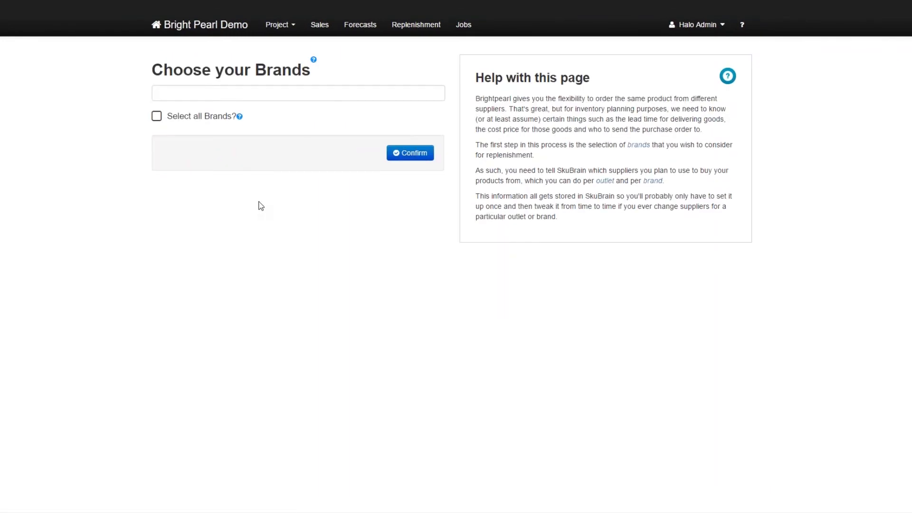
{"action": "left_click", "coordinate": [210, 97]}
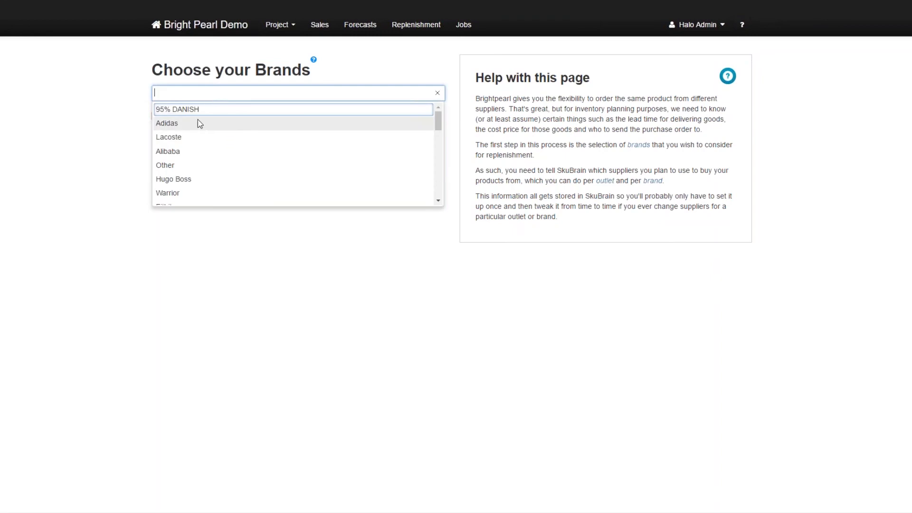
{"action": "left_click", "coordinate": [199, 122]}
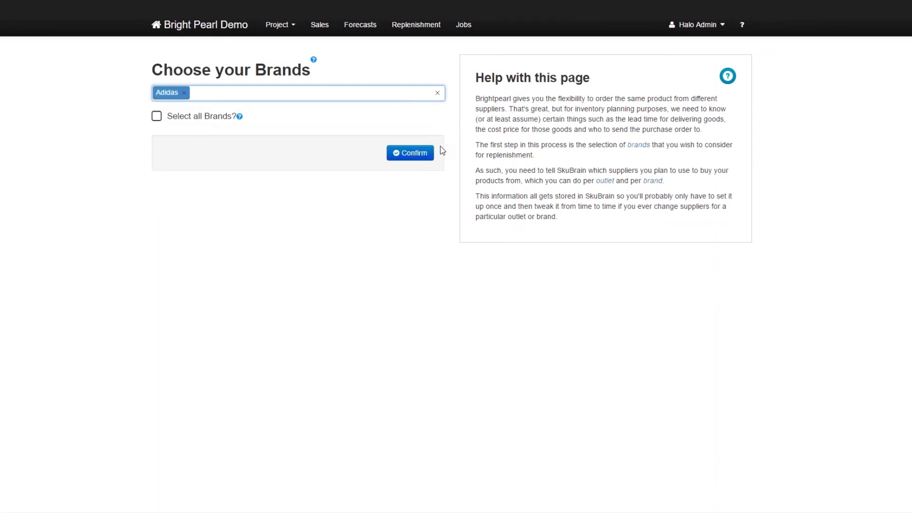
{"action": "left_click", "coordinate": [407, 152]}
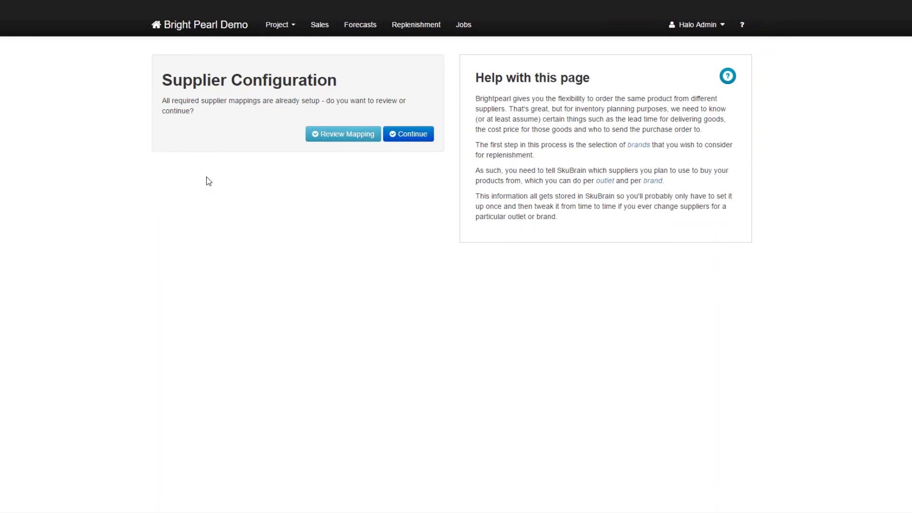
Review the Adidas supplier mapping for the South Blackpool outlet and continue.
{"action": "left_click", "coordinate": [370, 135]}
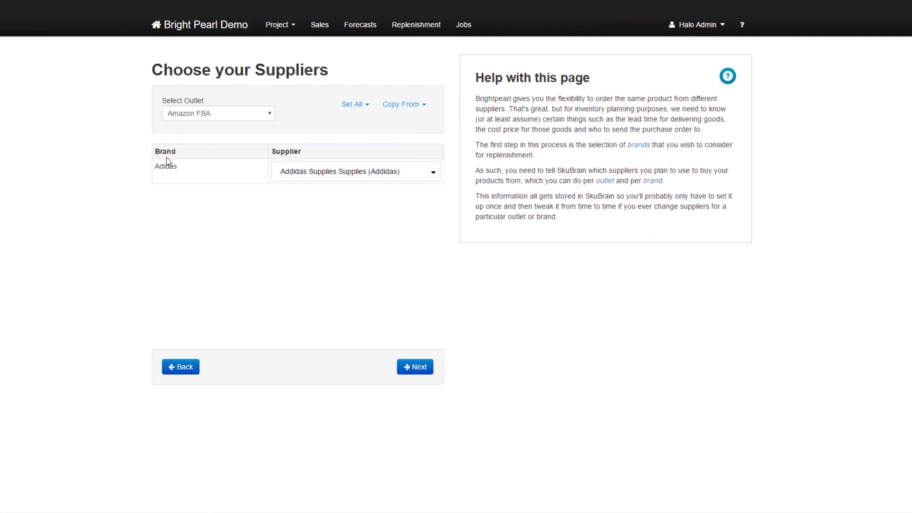
{"action": "left_click", "coordinate": [228, 114]}
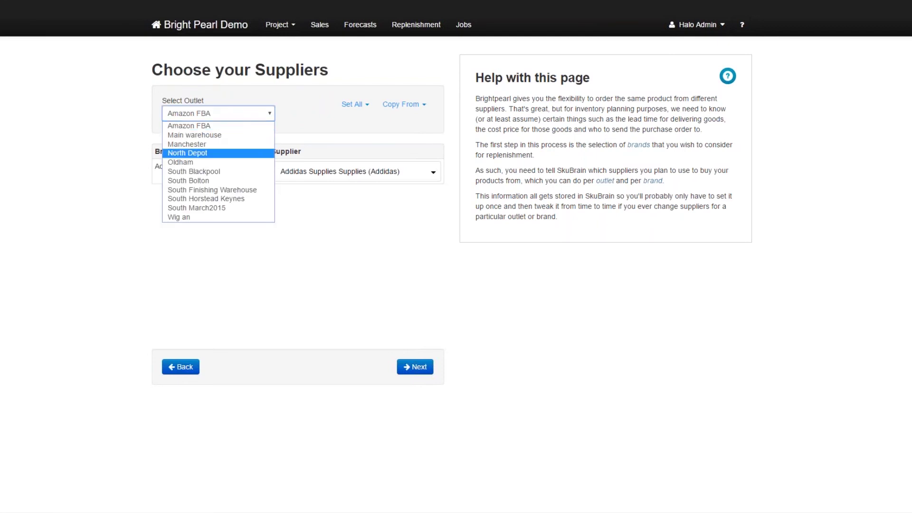
{"action": "left_click", "coordinate": [218, 172]}
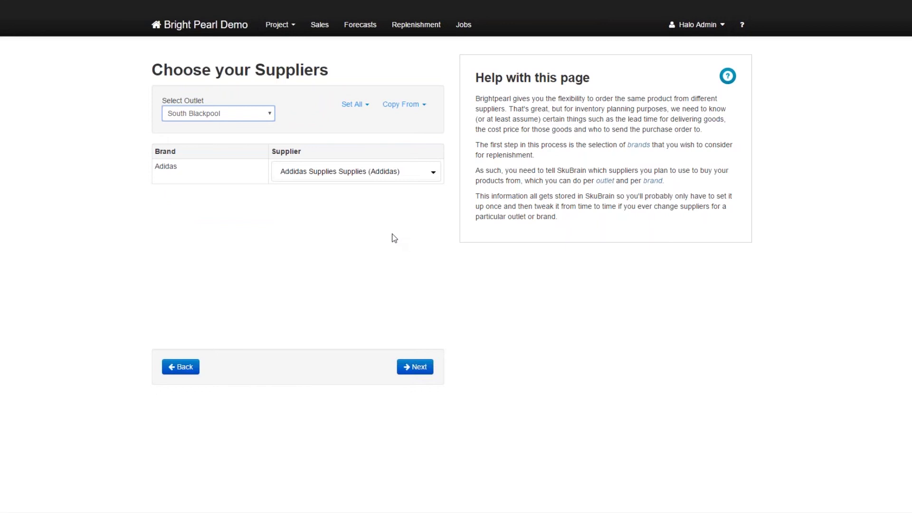
{"action": "left_click", "coordinate": [416, 367]}
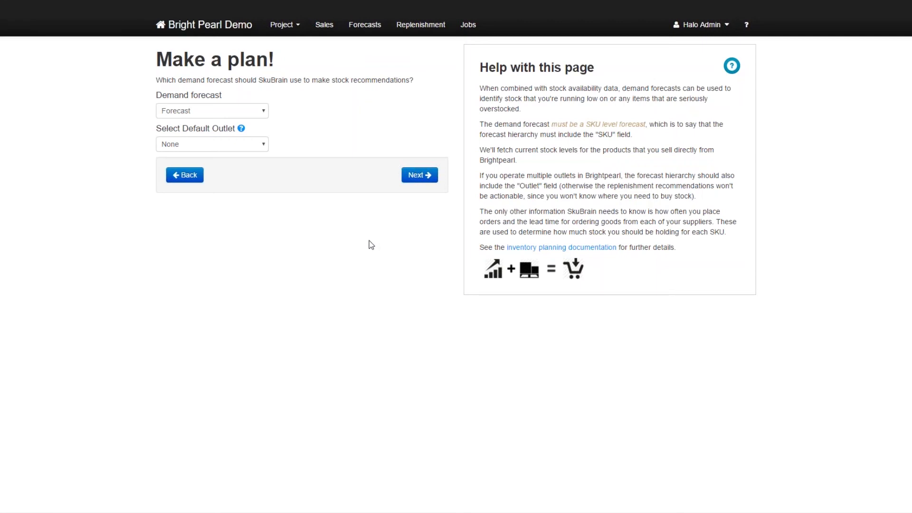
Use Forecast For May as the demand forecast, keep default outlet None, and pass supplier selection.
{"action": "left_click", "coordinate": [250, 113]}
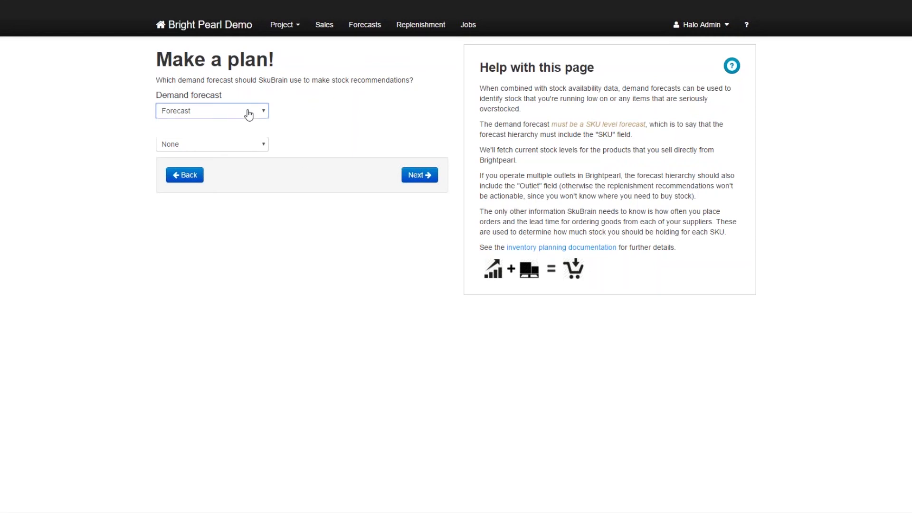
{"action": "left_click", "coordinate": [218, 134]}
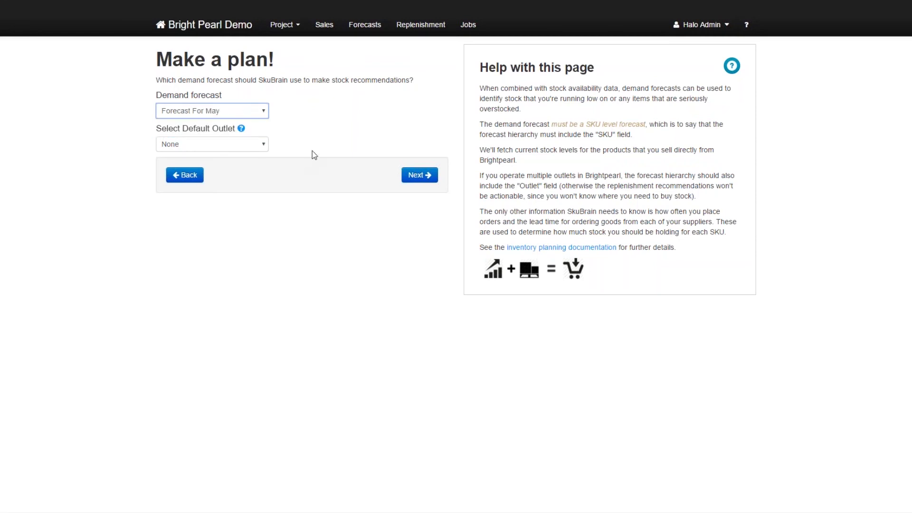
{"action": "left_click", "coordinate": [238, 145]}
{"action": "left_click", "coordinate": [238, 145]}
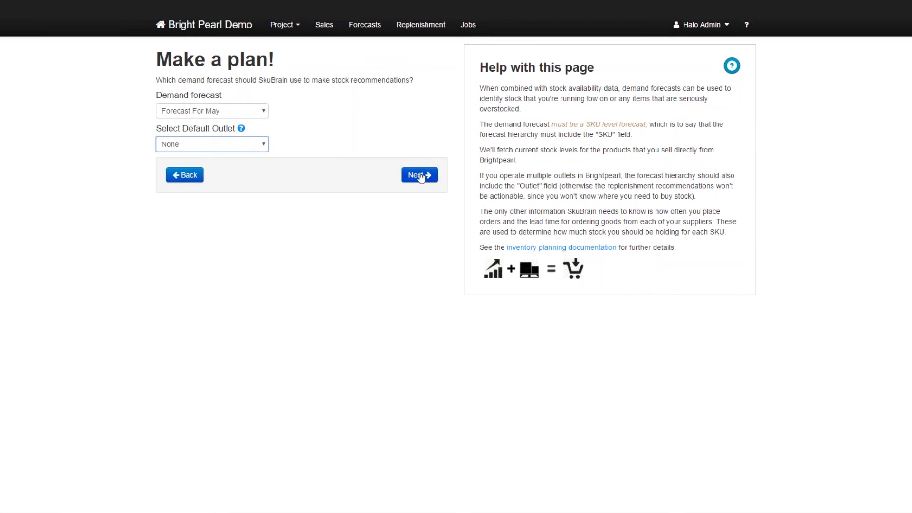
{"action": "left_click", "coordinate": [255, 146]}
{"action": "left_click", "coordinate": [255, 146]}
{"action": "left_click", "coordinate": [413, 176]}
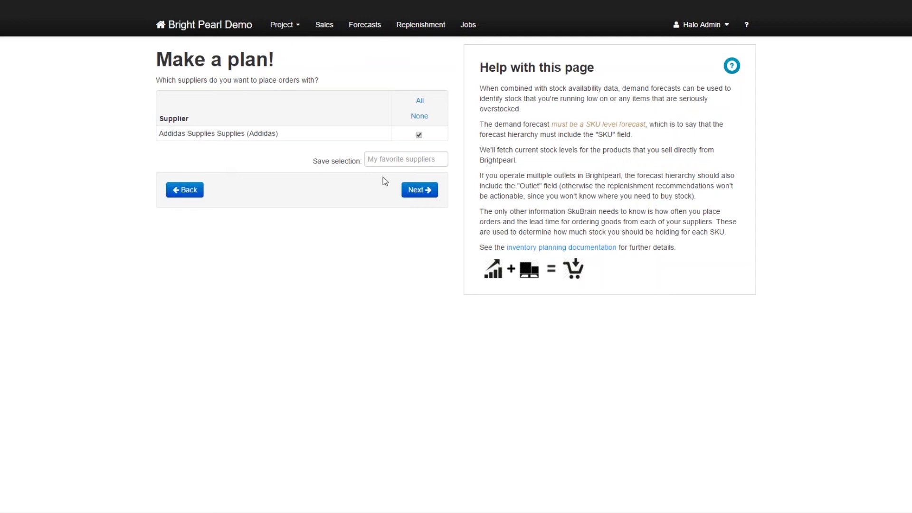
{"action": "left_click", "coordinate": [427, 190]}
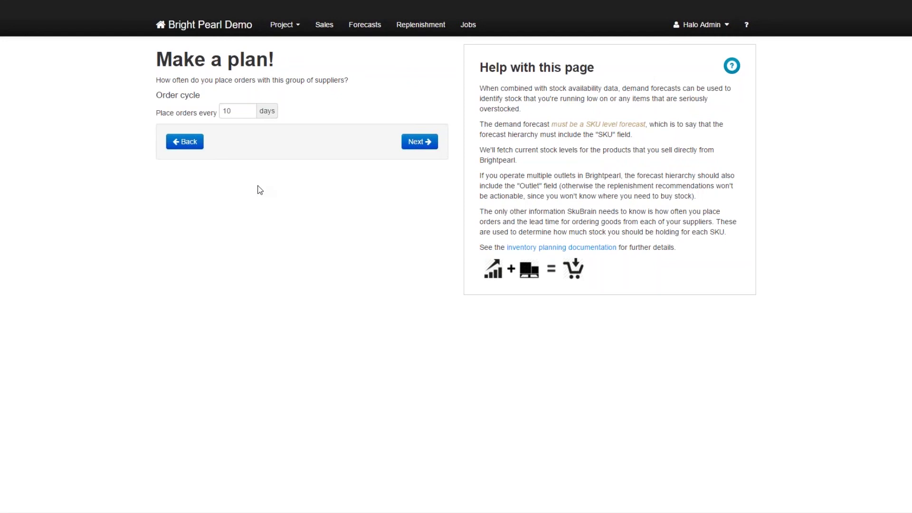
Set the plan to place orders every 20 days.
{"action": "left_click", "coordinate": [233, 111]}
{"action": "type", "text": "3030"}
{"action": "key", "text": "BackSpace"}
{"action": "key", "text": "BackSpace"}
{"action": "left_click", "coordinate": [249, 108]}
Keep the Addidas Supplies 7-day lead time and create the replenishment plan.
{"action": "left_click", "coordinate": [429, 145]}
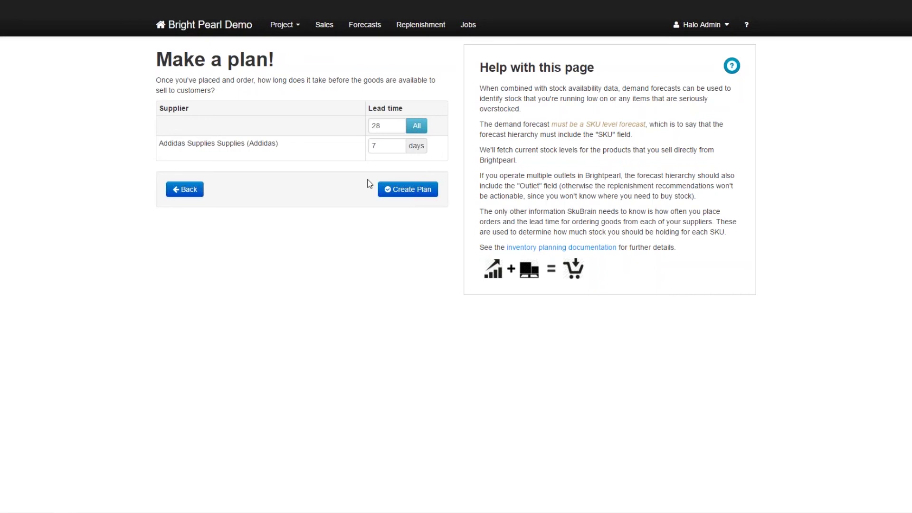
{"action": "left_click", "coordinate": [382, 147]}
{"action": "left_click", "coordinate": [409, 190]}
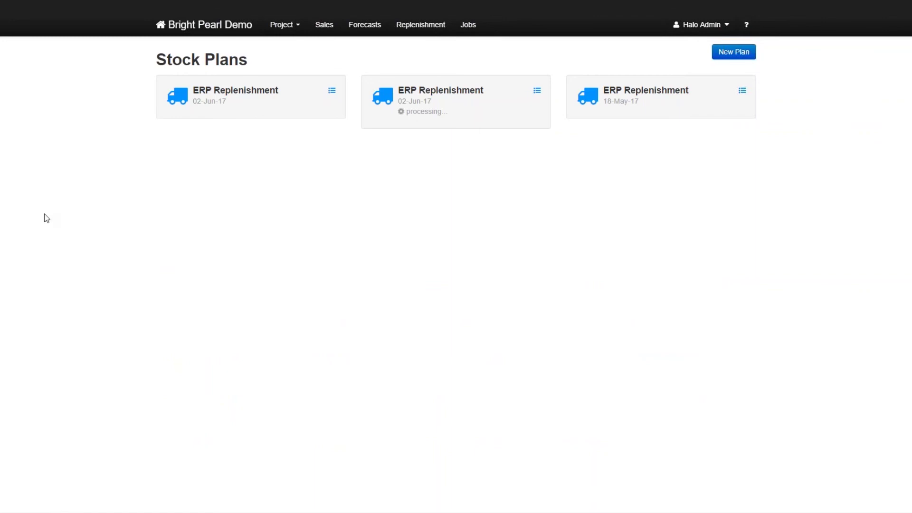
Open the 02-Jun-17 replenishment plan and check its 2 units ($35.00) to replenish.
{"action": "left_click", "coordinate": [177, 97]}
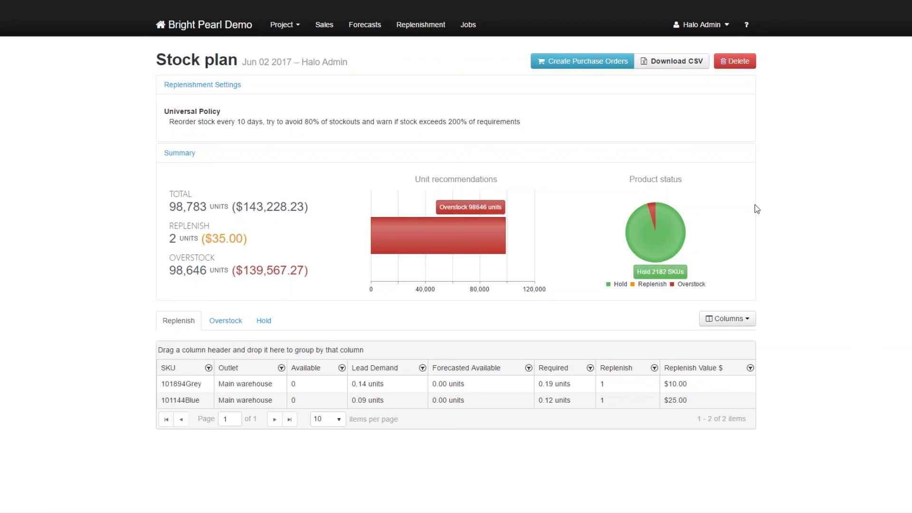
{"action": "mouse_move", "coordinate": [658, 233]}
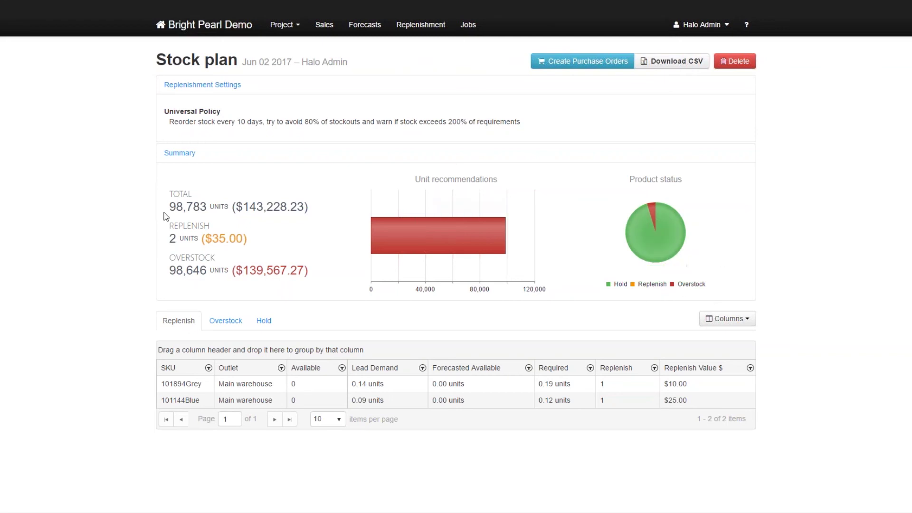
{"action": "double_click", "coordinate": [173, 238]}
{"action": "left_click", "coordinate": [172, 238]}
{"action": "double_click", "coordinate": [172, 238]}
{"action": "left_click", "coordinate": [84, 265]}
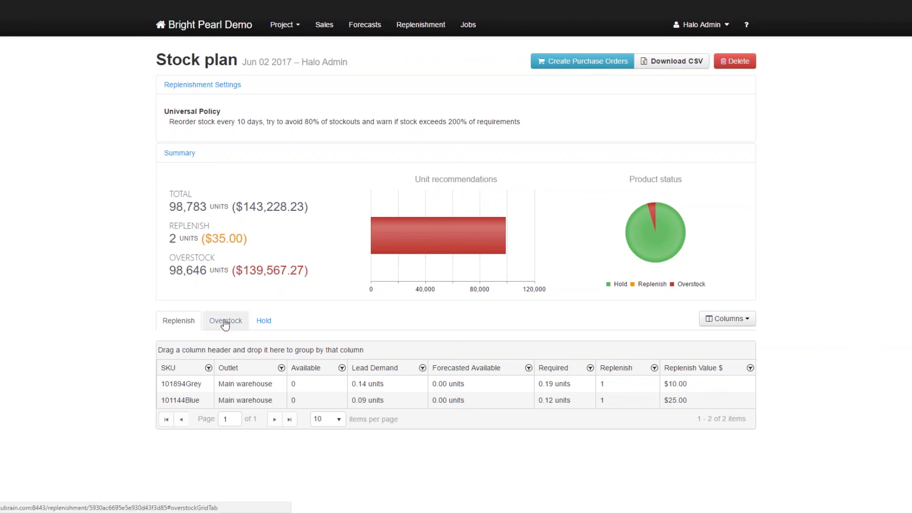
{"action": "left_click", "coordinate": [270, 323]}
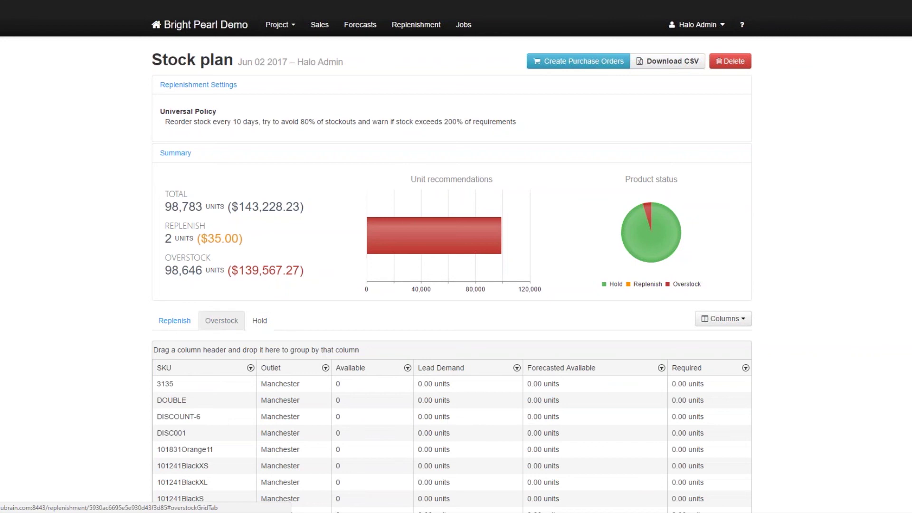
Add Lead Time and Brand columns to the replenish list, showing Adidas for both SKUs.
{"action": "left_click", "coordinate": [221, 322]}
{"action": "left_click", "coordinate": [179, 325]}
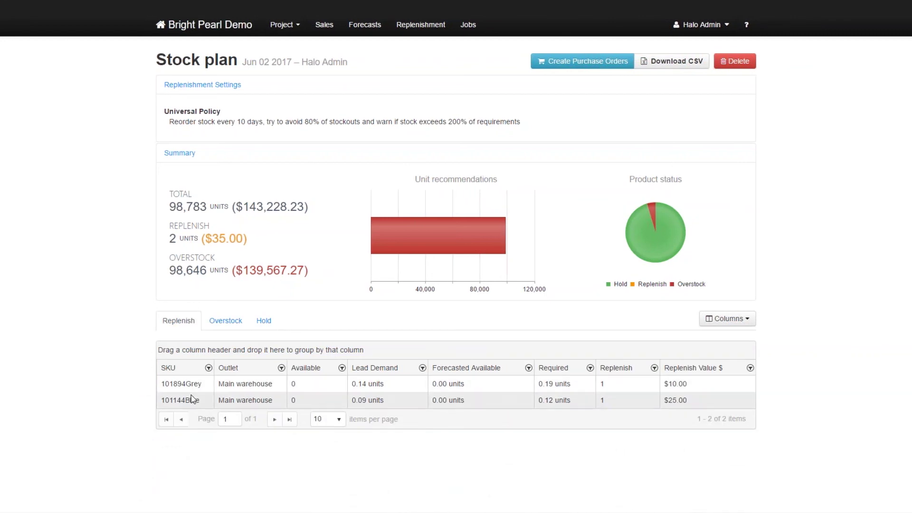
{"action": "left_click", "coordinate": [734, 319]}
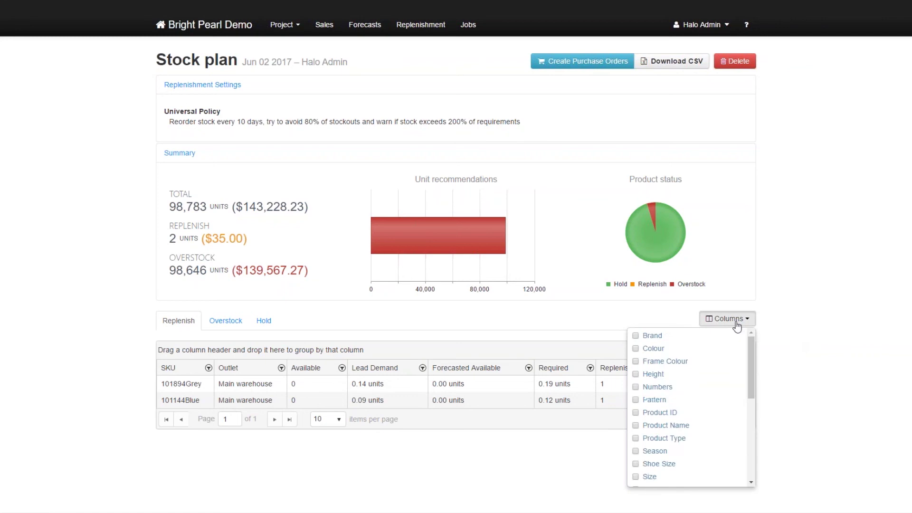
{"action": "left_click_drag", "start_coordinate": [755, 350], "coordinate": [754, 438]}
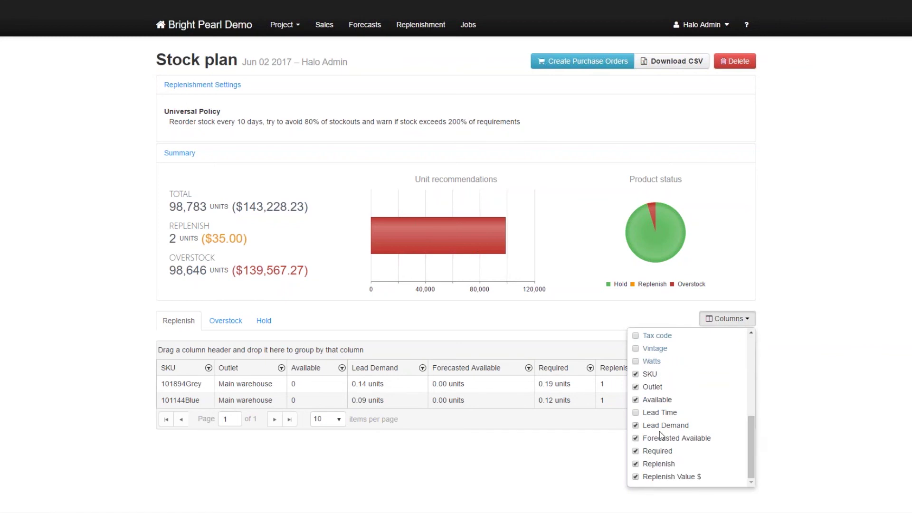
{"action": "left_click", "coordinate": [639, 419]}
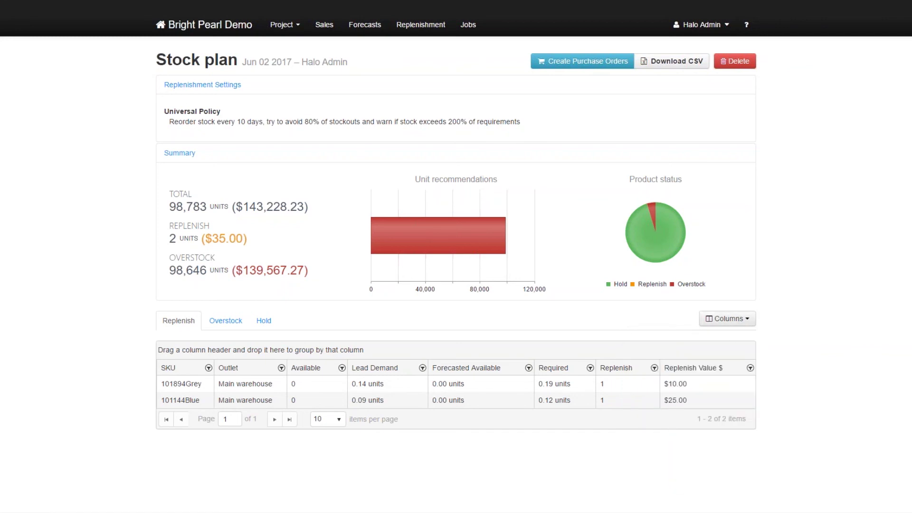
{"action": "left_click", "coordinate": [732, 319]}
{"action": "left_click", "coordinate": [636, 413]}
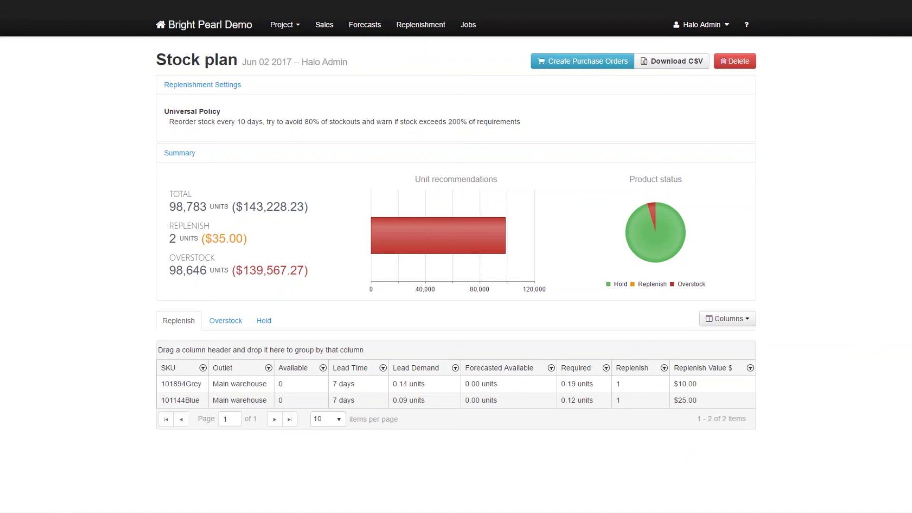
{"action": "left_click", "coordinate": [733, 320]}
{"action": "scroll", "coordinate": [755, 376], "scroll_direction": "up", "scroll_amount": 1}
{"action": "scroll", "coordinate": [754, 375], "scroll_direction": "up", "scroll_amount": 5}
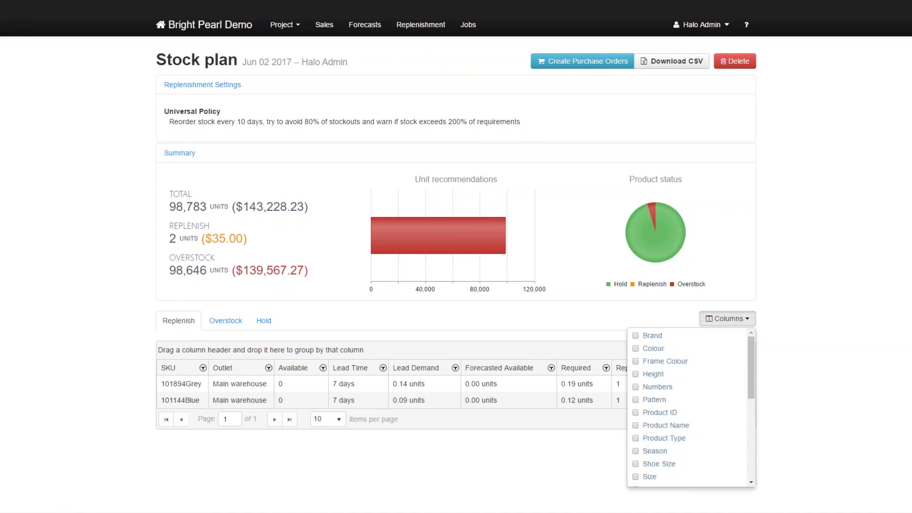
{"action": "left_click", "coordinate": [637, 336]}
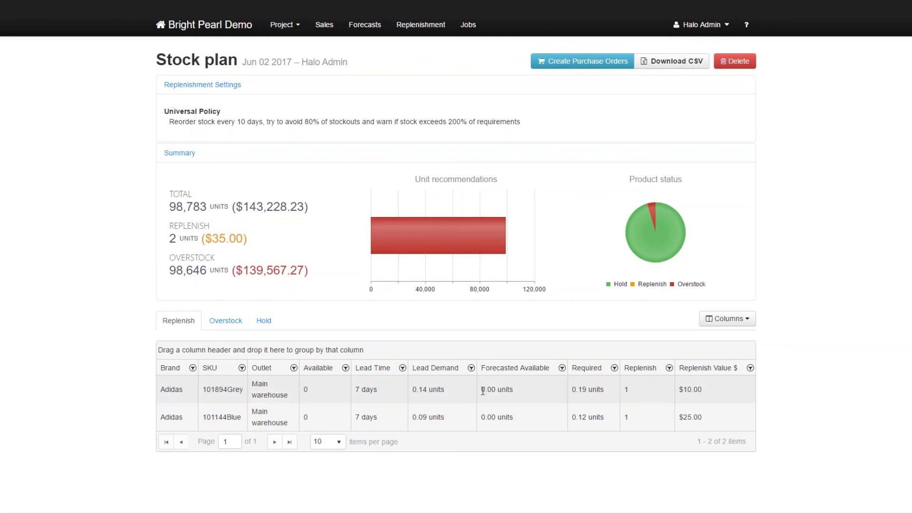
Review the first Adidas row: forecasted 0.00, required 0.19, replenish 1.
{"action": "left_click_drag", "start_coordinate": [483, 389], "coordinate": [521, 389]}
{"action": "left_click", "coordinate": [574, 389]}
{"action": "left_click_drag", "start_coordinate": [573, 389], "coordinate": [612, 390]}
{"action": "left_click", "coordinate": [607, 403]}
{"action": "left_click_drag", "start_coordinate": [572, 392], "coordinate": [609, 392]}
{"action": "left_click", "coordinate": [607, 395]}
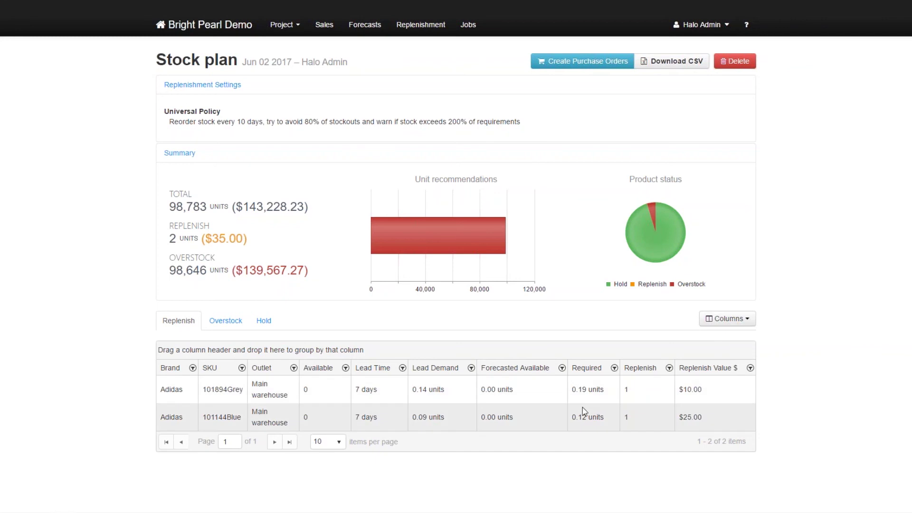
{"action": "left_click_drag", "start_coordinate": [481, 390], "coordinate": [525, 392]}
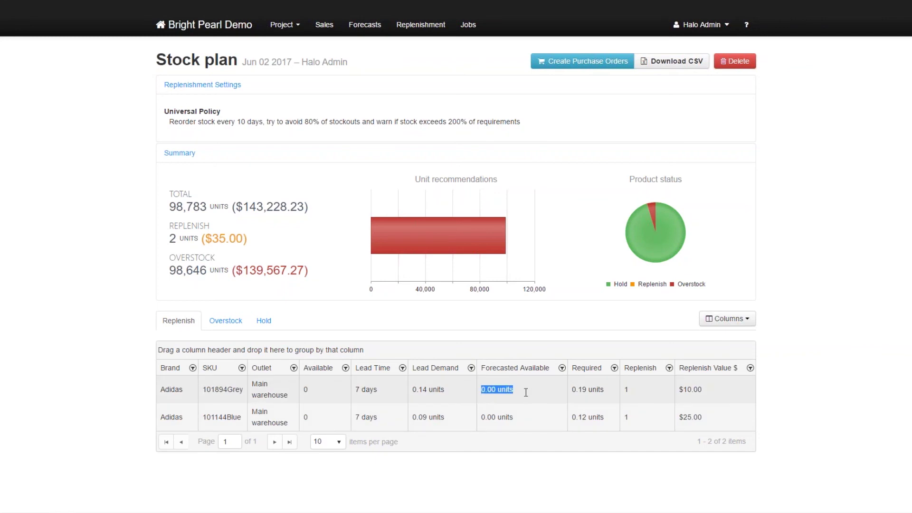
{"action": "left_click_drag", "start_coordinate": [571, 390], "coordinate": [627, 389]}
{"action": "double_click", "coordinate": [626, 389]}
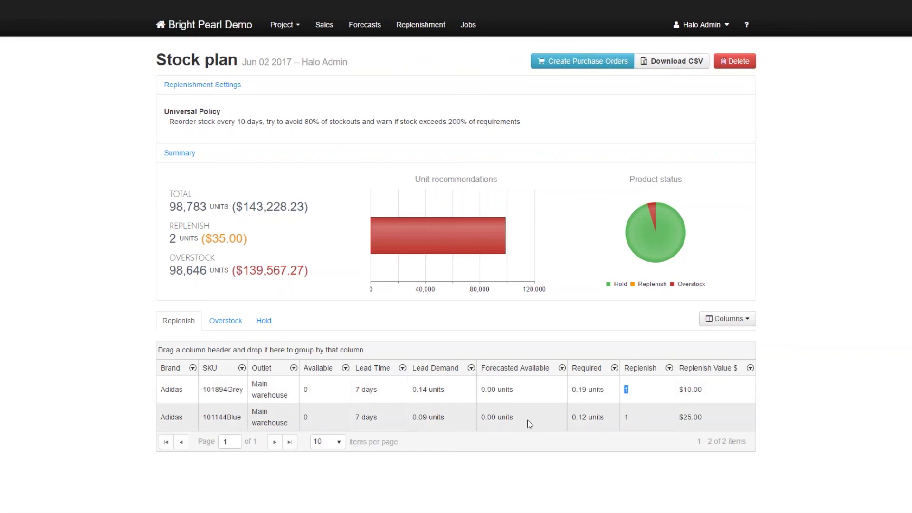
Check the second row's forecasted 0.00 and replenish 1, then show the overstock list.
{"action": "left_click_drag", "start_coordinate": [481, 417], "coordinate": [612, 416]}
{"action": "left_click", "coordinate": [573, 417]}
{"action": "double_click", "coordinate": [626, 417]}
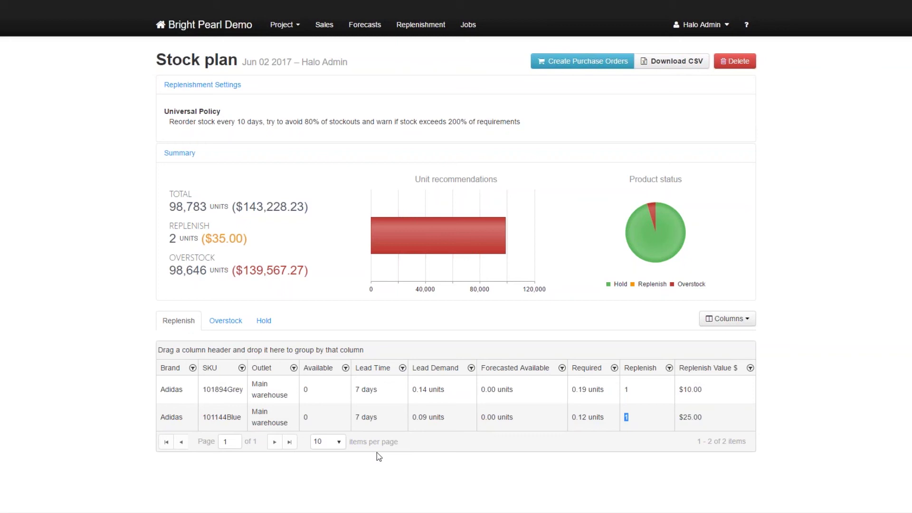
{"action": "left_click", "coordinate": [229, 332]}
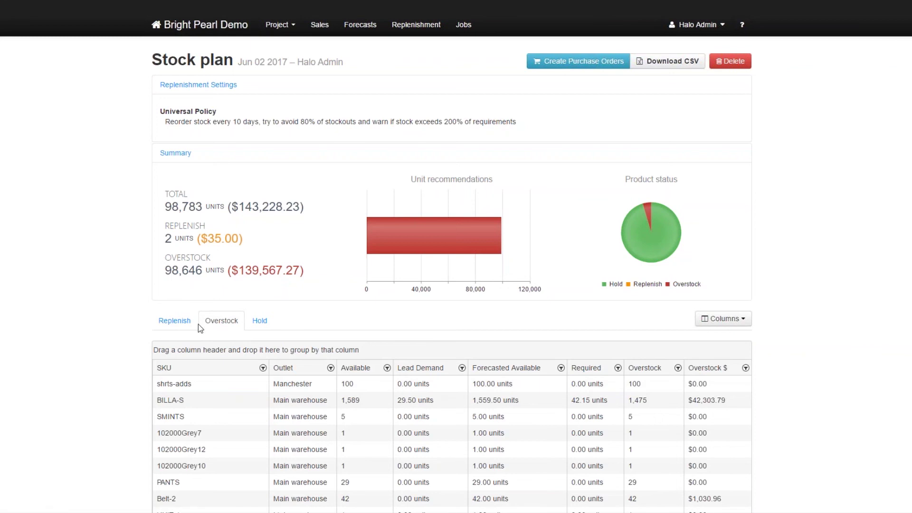
Review the Universal Policy reorder line of the stock plan.
{"action": "left_click_drag", "start_coordinate": [177, 122], "coordinate": [377, 116]}
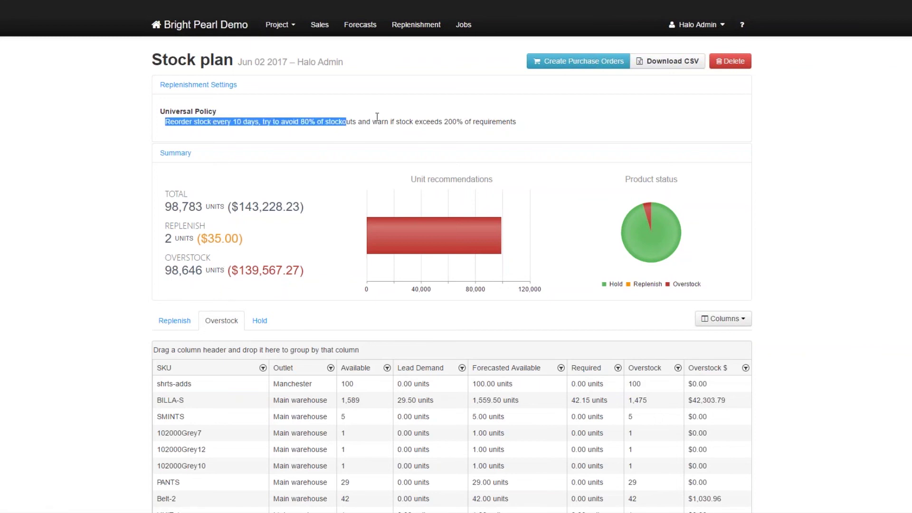
{"action": "left_click", "coordinate": [444, 115]}
{"action": "triple_click", "coordinate": [547, 120]}
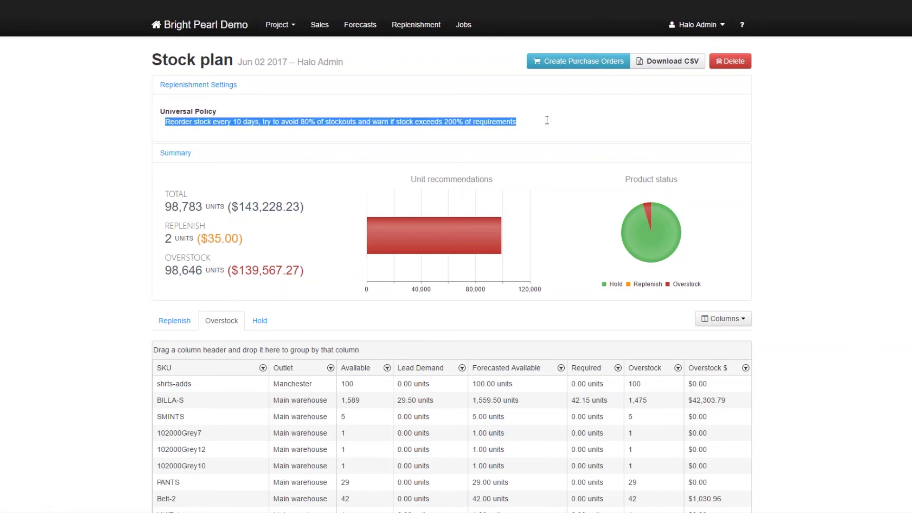
{"action": "left_click", "coordinate": [548, 121]}
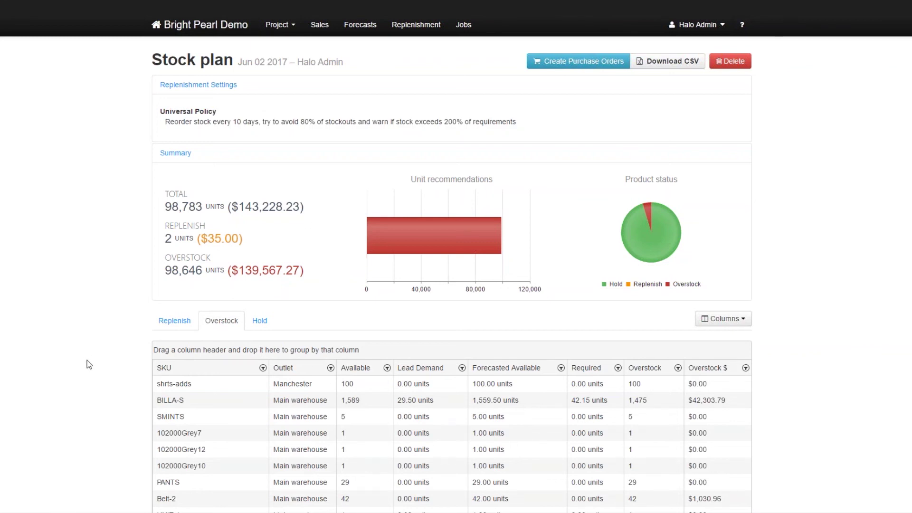
Check shrts-adds: 100 available, 100.00 forecasted, 100 overstocked, then show the Hold list.
{"action": "scroll", "coordinate": [82, 362], "scroll_direction": "down", "scroll_amount": 1}
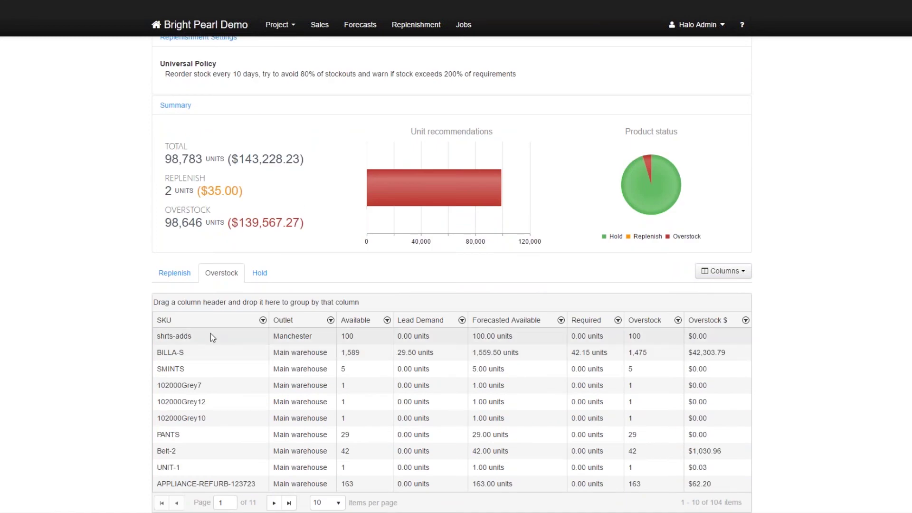
{"action": "left_click_drag", "start_coordinate": [158, 336], "coordinate": [193, 337]}
{"action": "left_click_drag", "start_coordinate": [341, 336], "coordinate": [443, 335]}
{"action": "left_click_drag", "start_coordinate": [473, 335], "coordinate": [532, 334]}
{"action": "left_click_drag", "start_coordinate": [635, 336], "coordinate": [660, 334]}
{"action": "scroll", "coordinate": [345, 354], "scroll_direction": "up", "scroll_amount": 1}
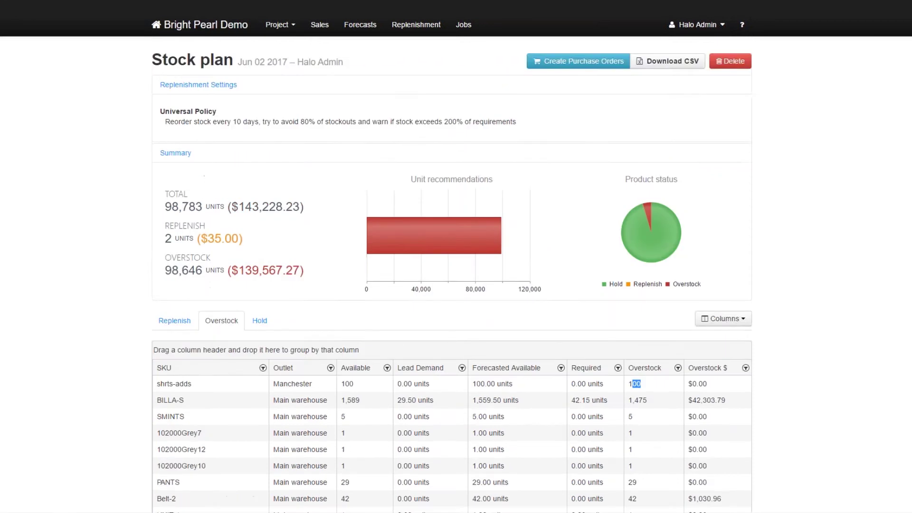
{"action": "scroll", "coordinate": [345, 354], "scroll_direction": "down", "scroll_amount": 1}
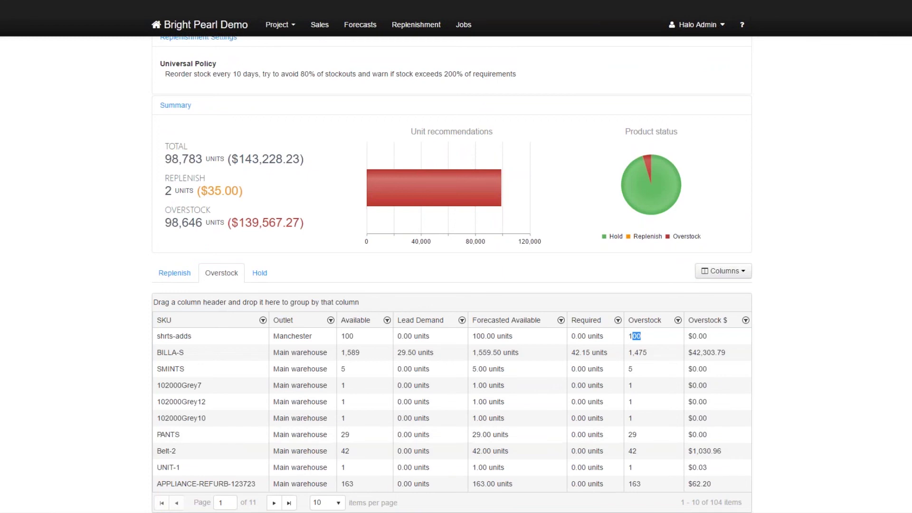
{"action": "left_click", "coordinate": [259, 273]}
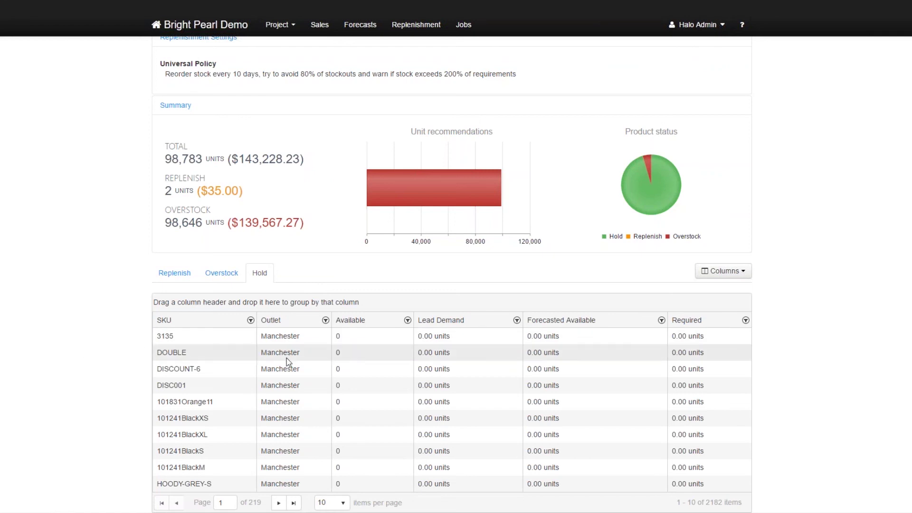
Show 100 items per page in the Hold list and scroll through it.
{"action": "left_click", "coordinate": [333, 503]}
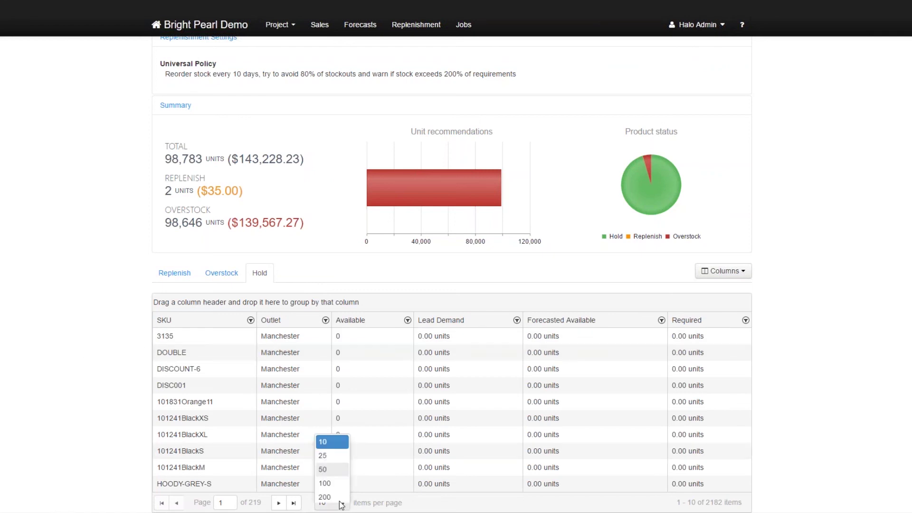
{"action": "left_click", "coordinate": [339, 490]}
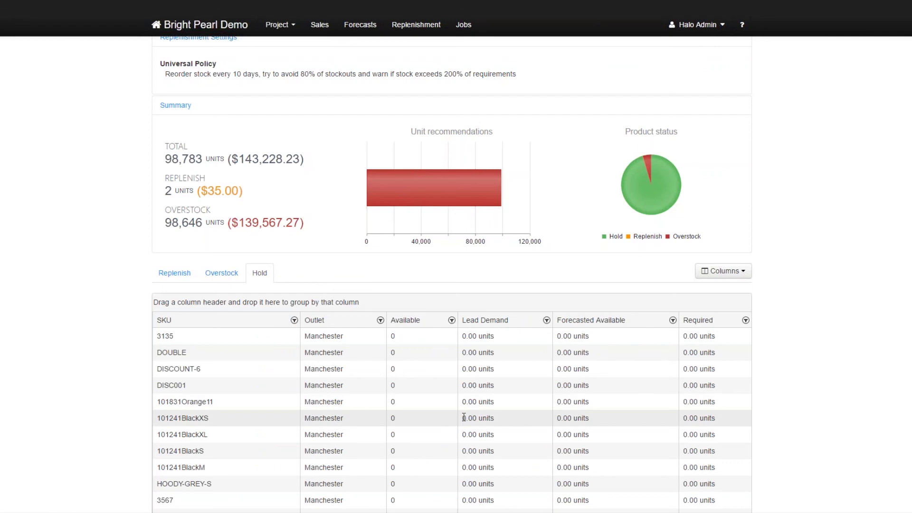
{"action": "scroll", "coordinate": [463, 416], "scroll_direction": "down", "scroll_amount": 18}
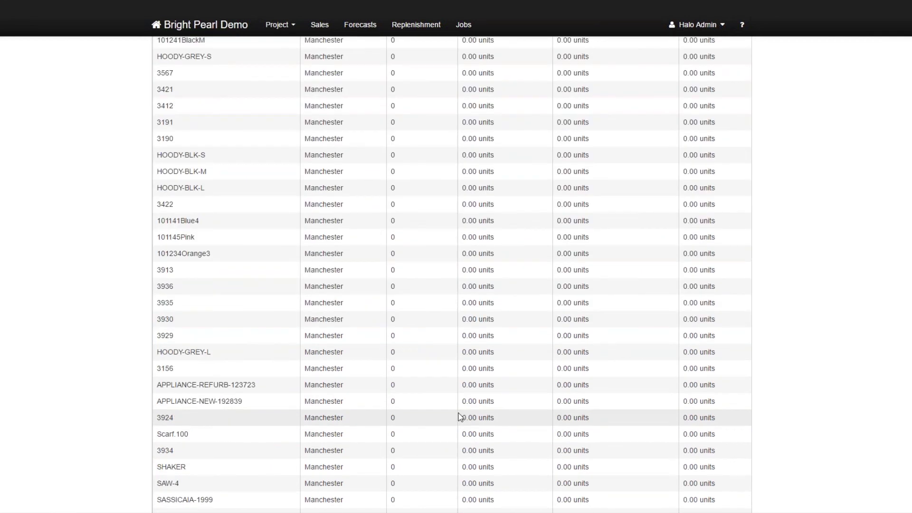
{"action": "scroll", "coordinate": [459, 416], "scroll_direction": "down", "scroll_amount": 20}
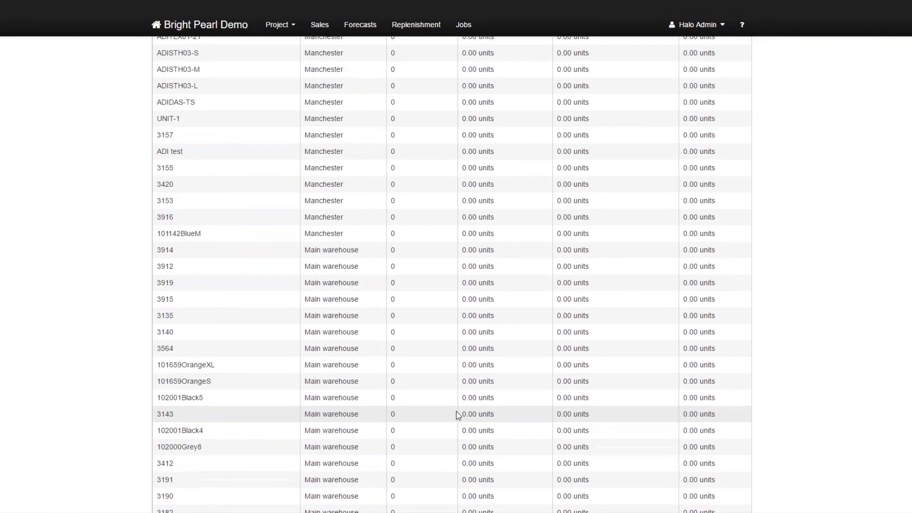
{"action": "scroll", "coordinate": [455, 408], "scroll_direction": "up", "scroll_amount": 10}
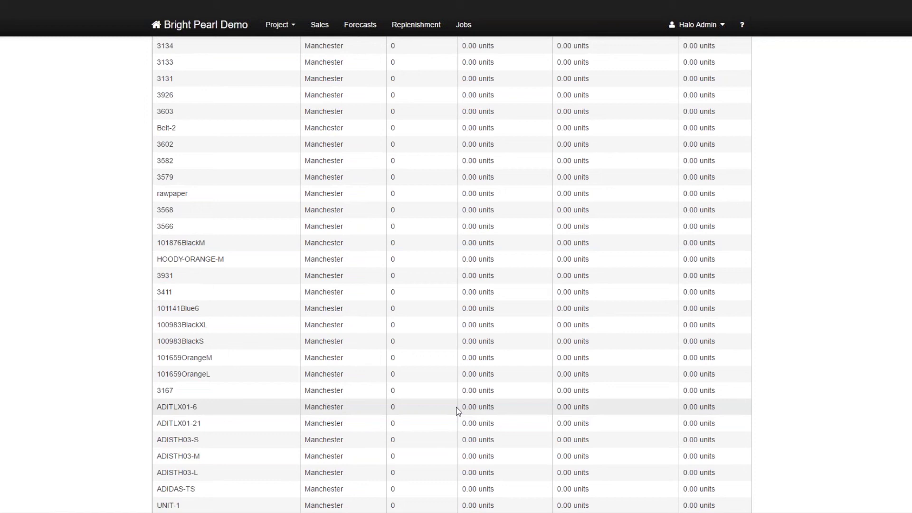
{"action": "scroll", "coordinate": [457, 411], "scroll_direction": "up", "scroll_amount": 20}
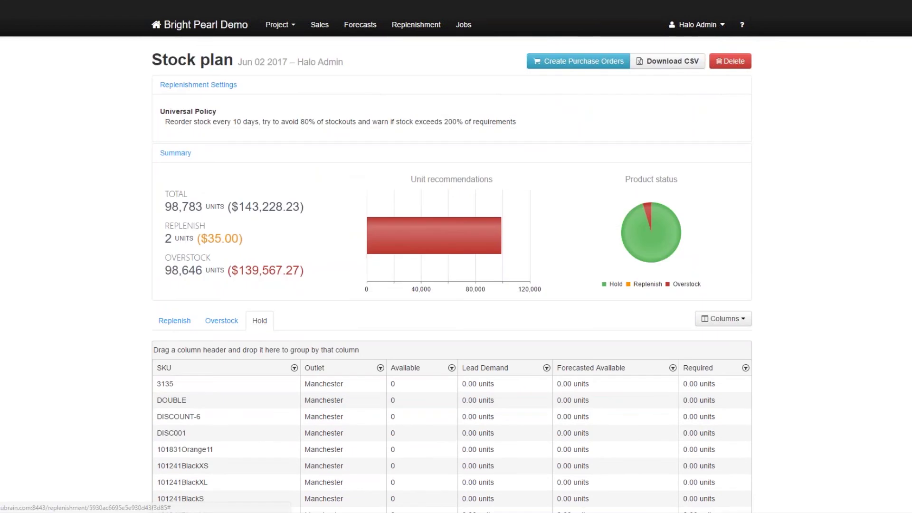
Return to Stock Plans and open the second 02-Jun-17 replenishment plan.
{"action": "left_click", "coordinate": [417, 24]}
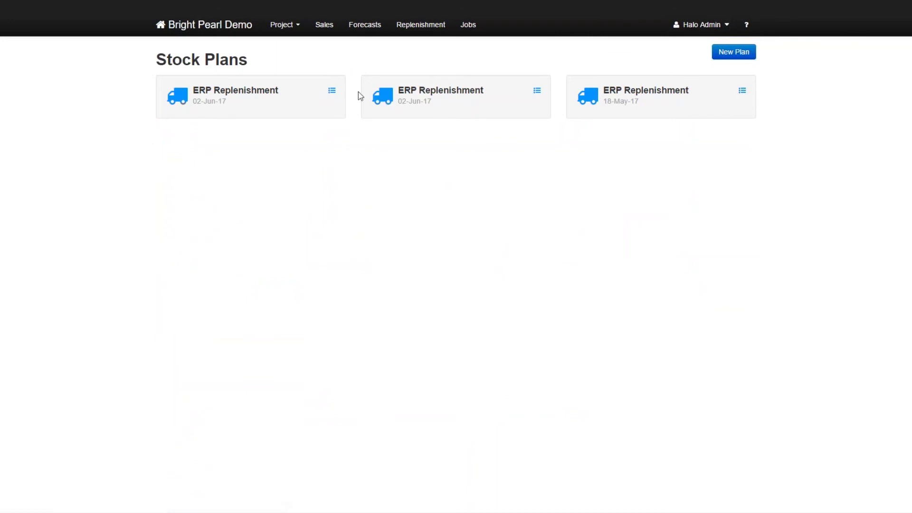
{"action": "left_click", "coordinate": [380, 98]}
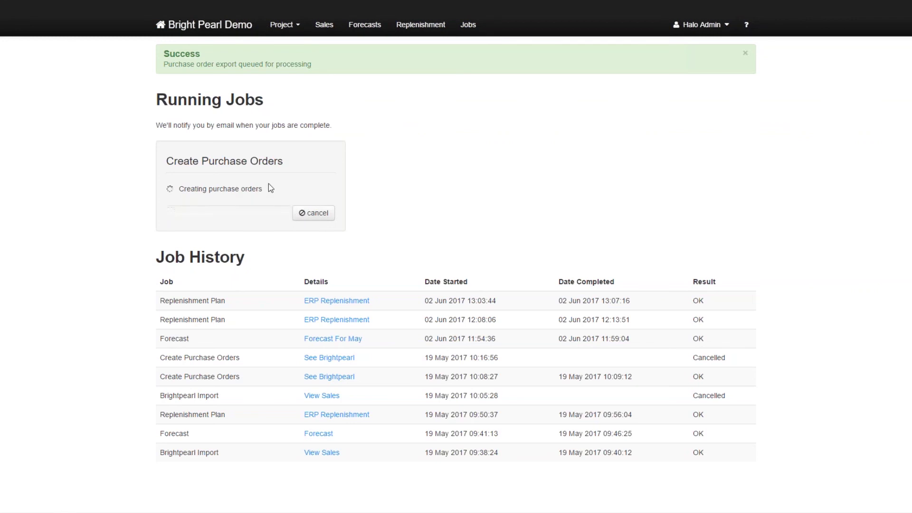
Check the Create Purchase Orders job's 'Creating purchase orders' status.
{"action": "triple_click", "coordinate": [193, 190]}
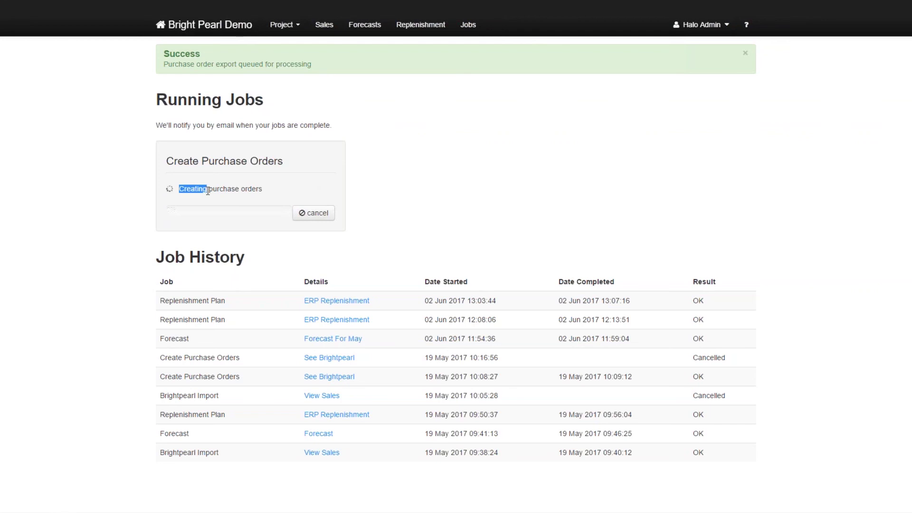
{"action": "left_click", "coordinate": [266, 196]}
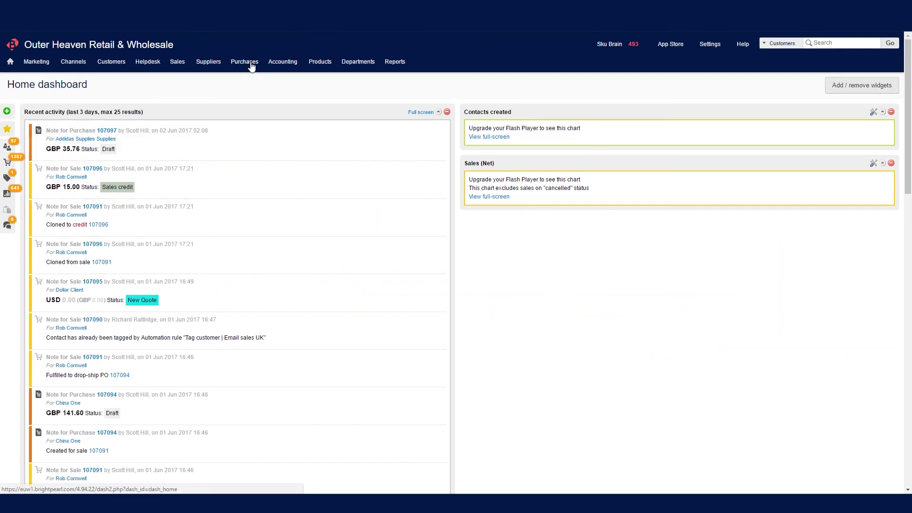
List Brightpearl's draft purchases and check the new 02 Jun 2017 Addidas PO.
{"action": "mouse_move", "coordinate": [251, 67]}
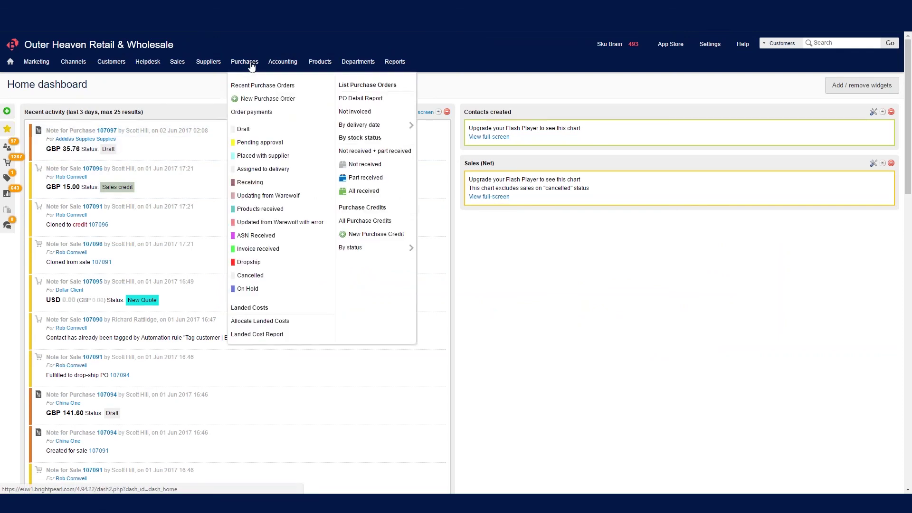
{"action": "left_click", "coordinate": [248, 131]}
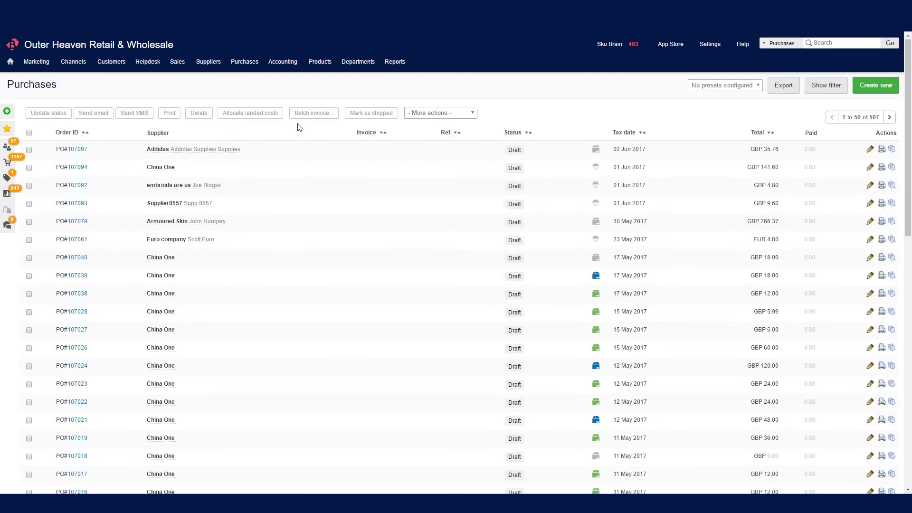
{"action": "left_click_drag", "start_coordinate": [615, 149], "coordinate": [655, 150]}
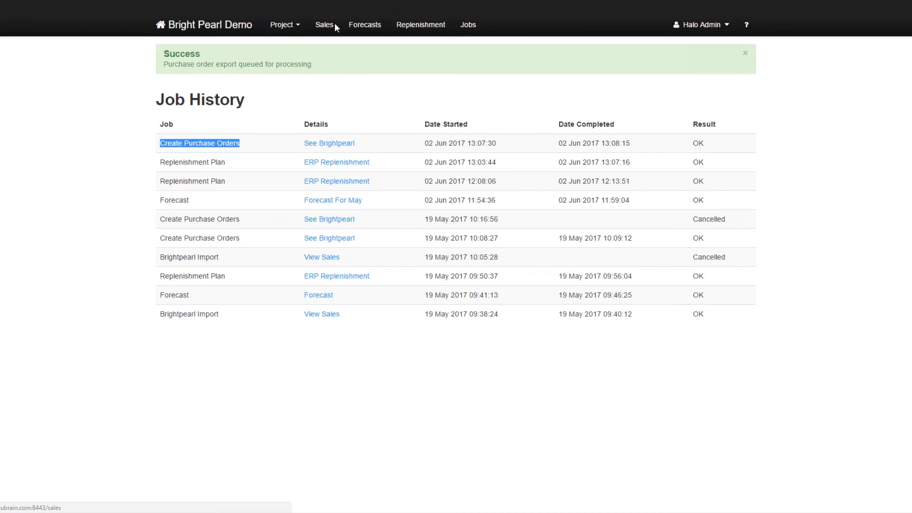
Open the Sales Dashboard with its monthly sales chart.
{"action": "left_click", "coordinate": [333, 24]}
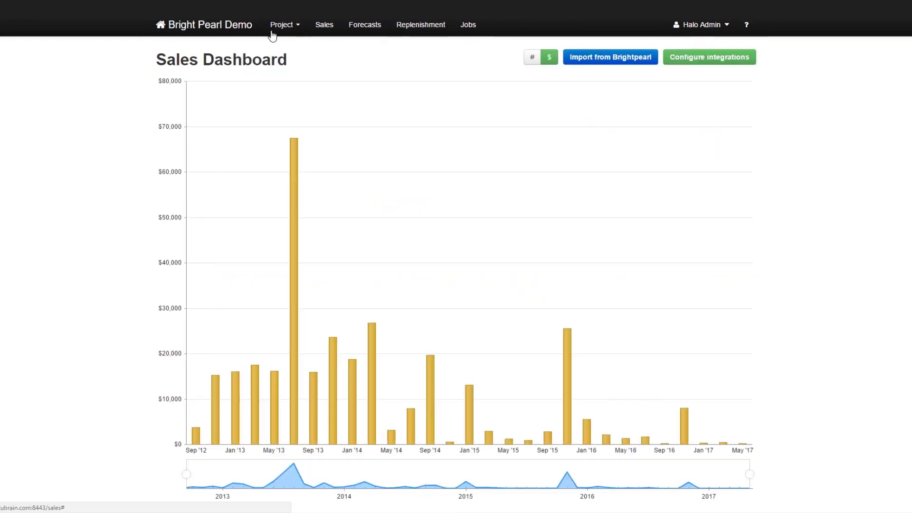